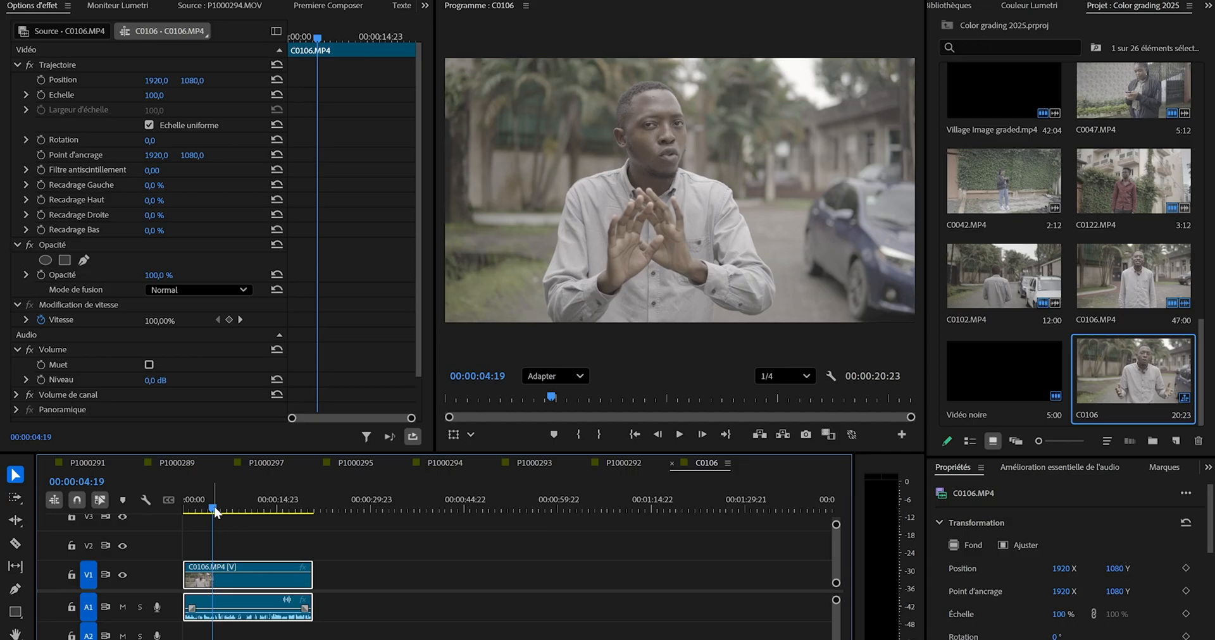
Apply the Slog2-Rec709_underexposed.cube file as the input LUT in the clip's Lumetri basic correction.
click(1027, 6)
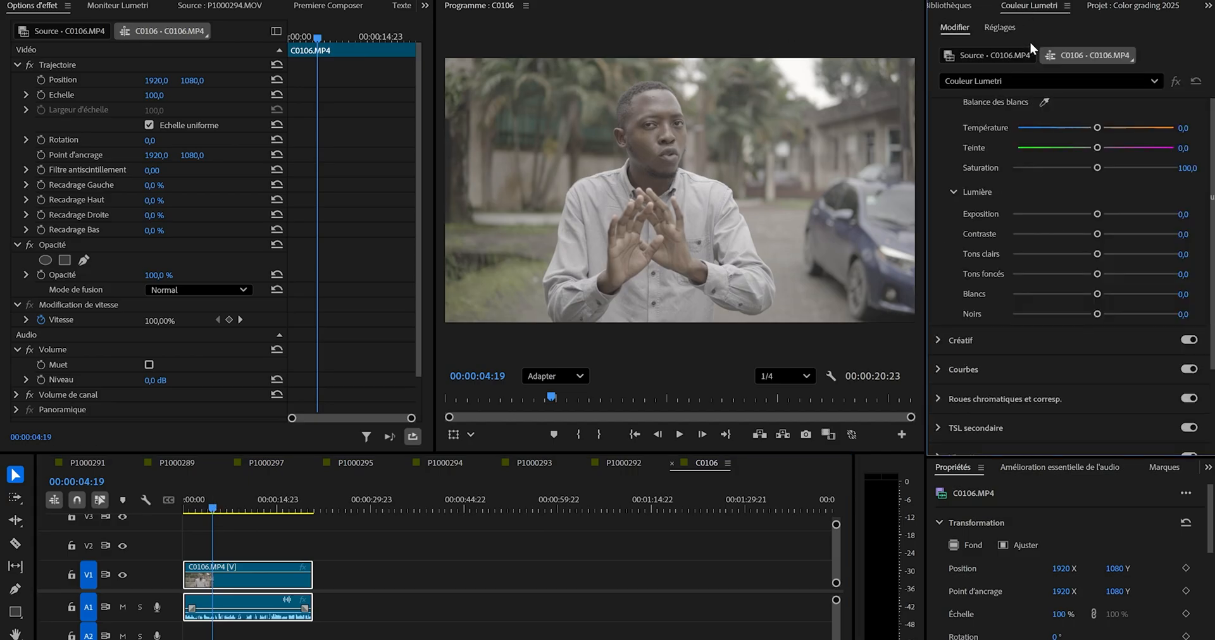
scroll(1013, 146, up, 3)
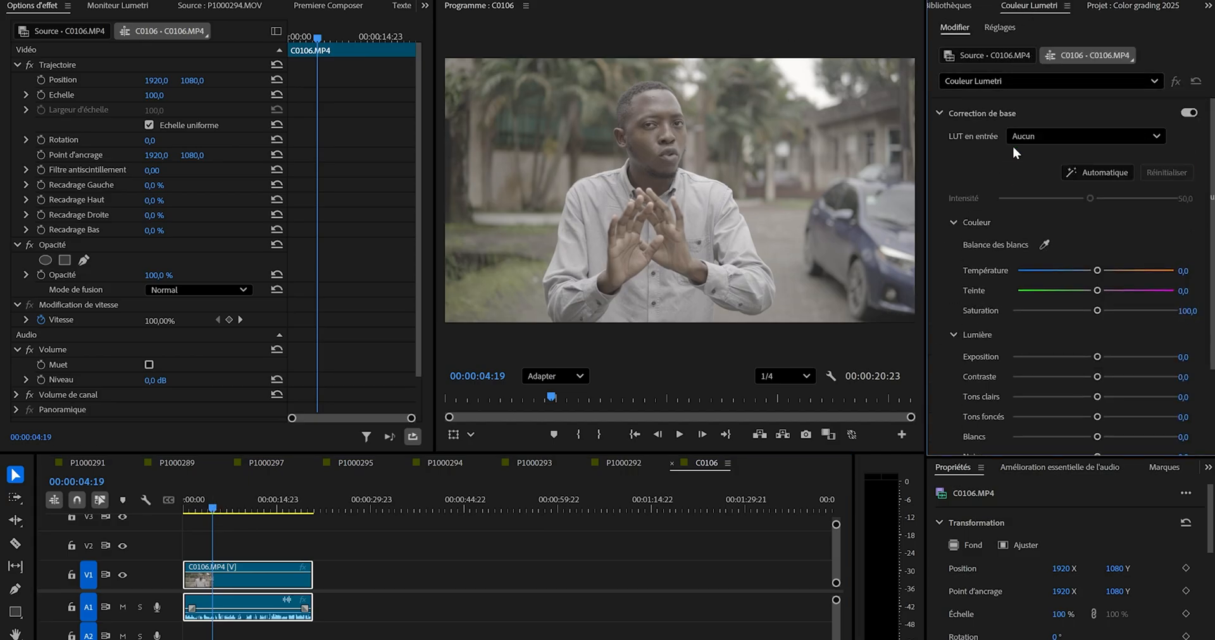
click(1066, 133)
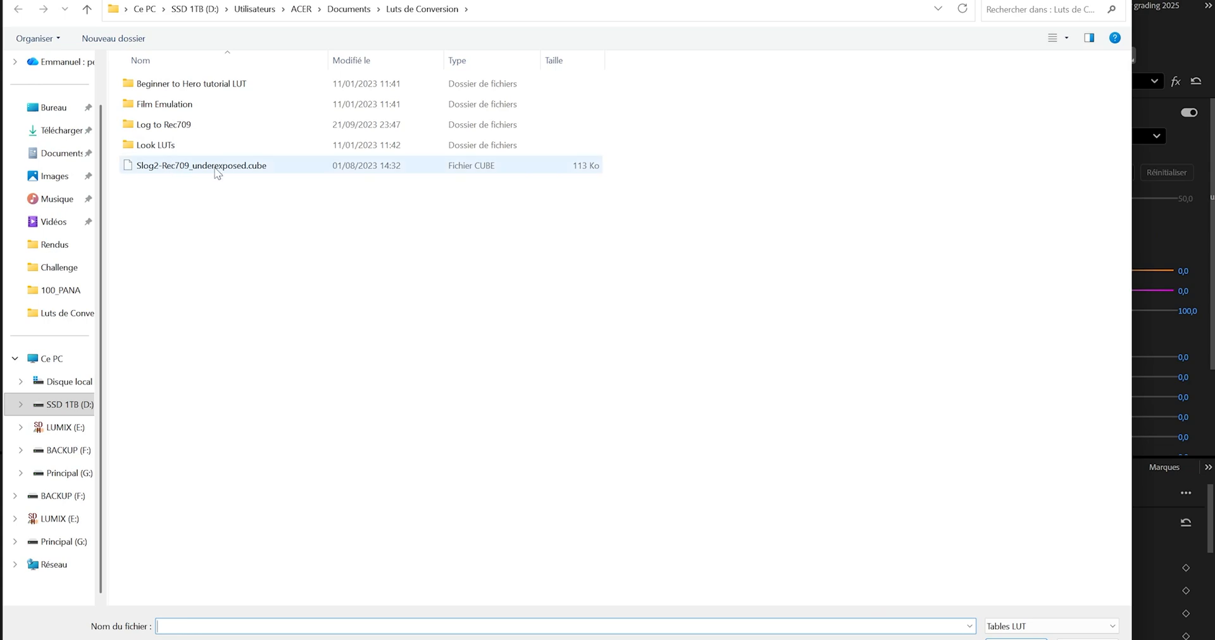
click(211, 167)
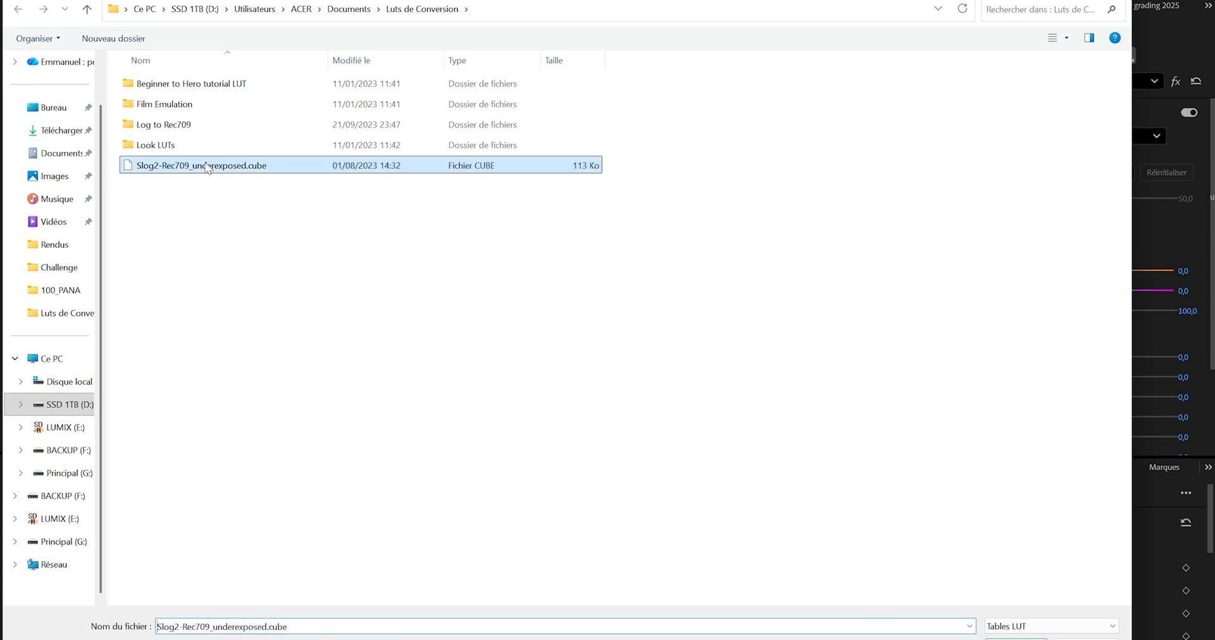
double_click(207, 167)
Compare the clip with the Lumetri effect bypassed and enabled, checking frames at 00:00:06:12 and 00:00:10:10.
drag(224, 505, 227, 505)
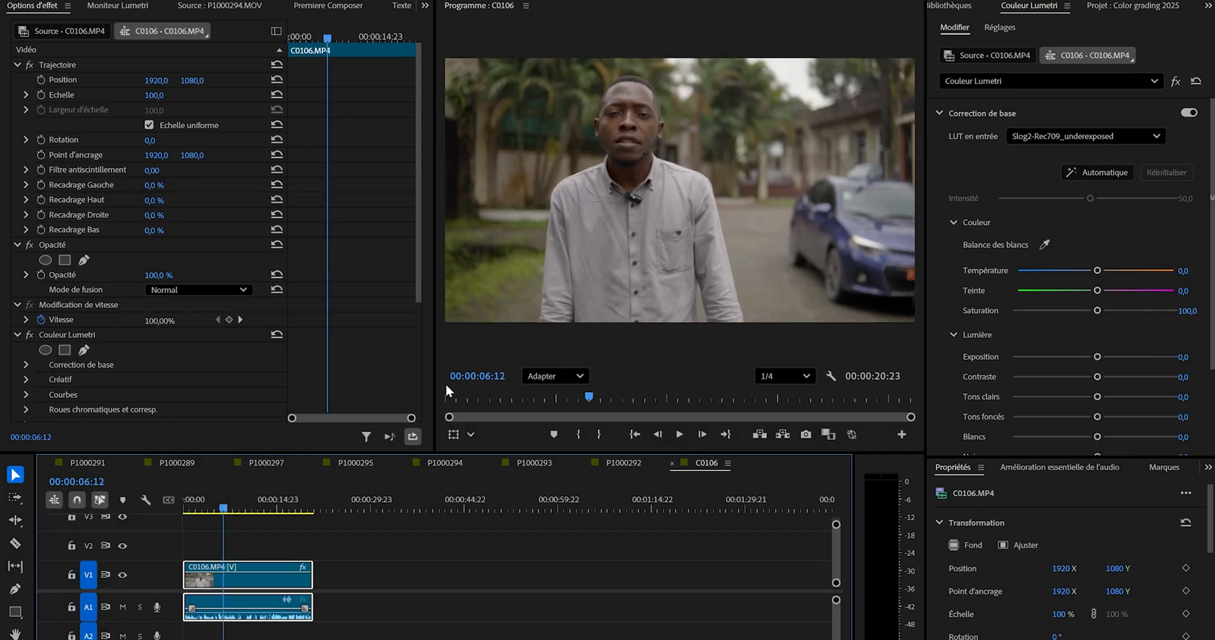
click(1176, 81)
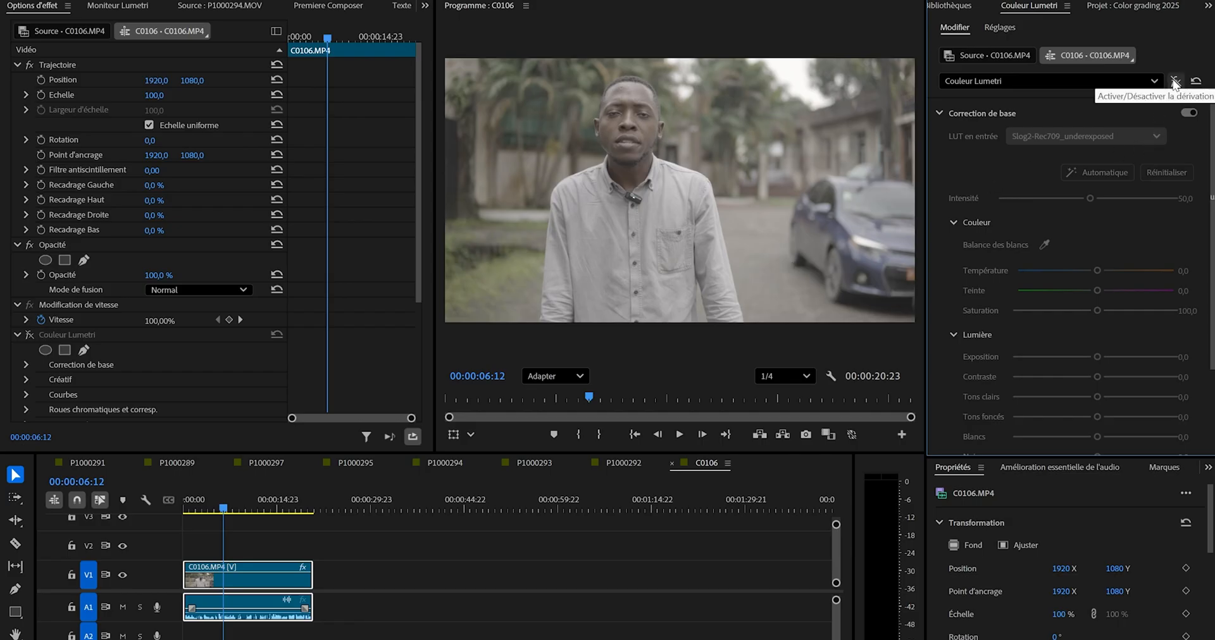
click(1174, 83)
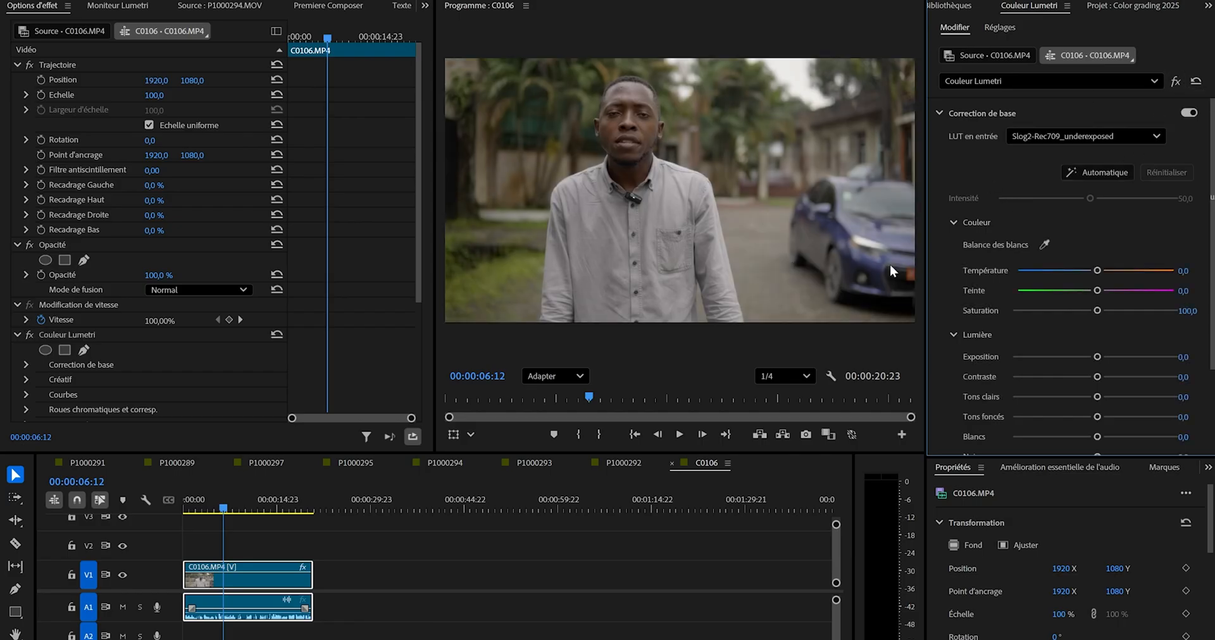
drag(249, 507, 251, 509)
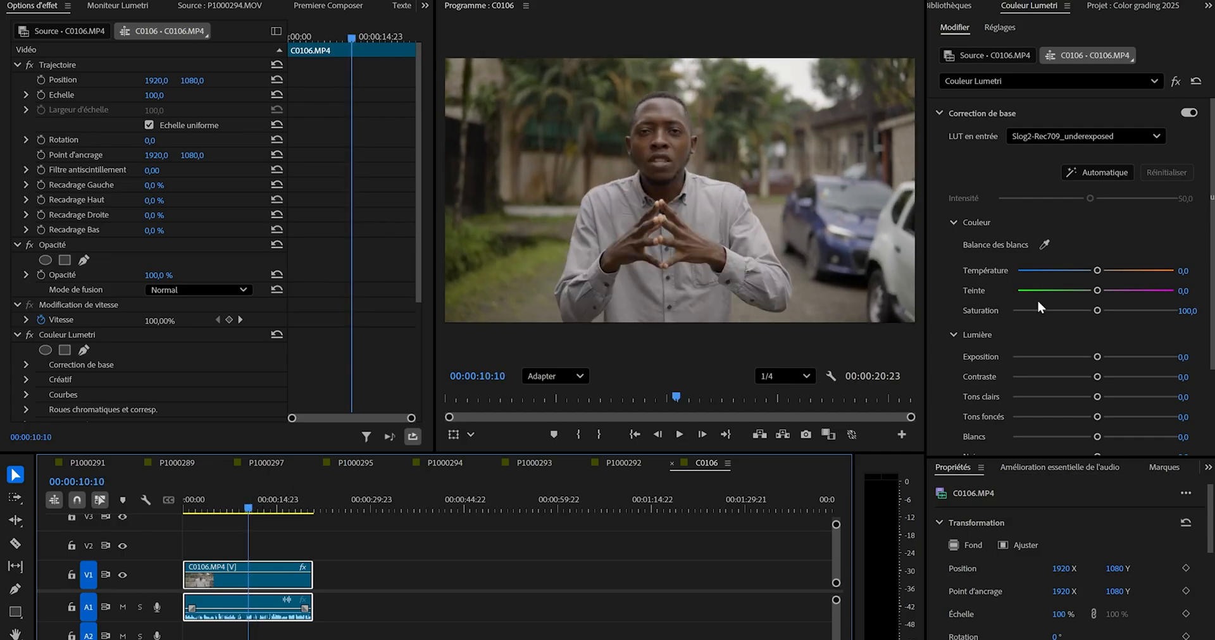
Reduce the clip's saturation to 0 and raise the contrast to 67.1 in the basic correction.
drag(1063, 310, 1010, 317)
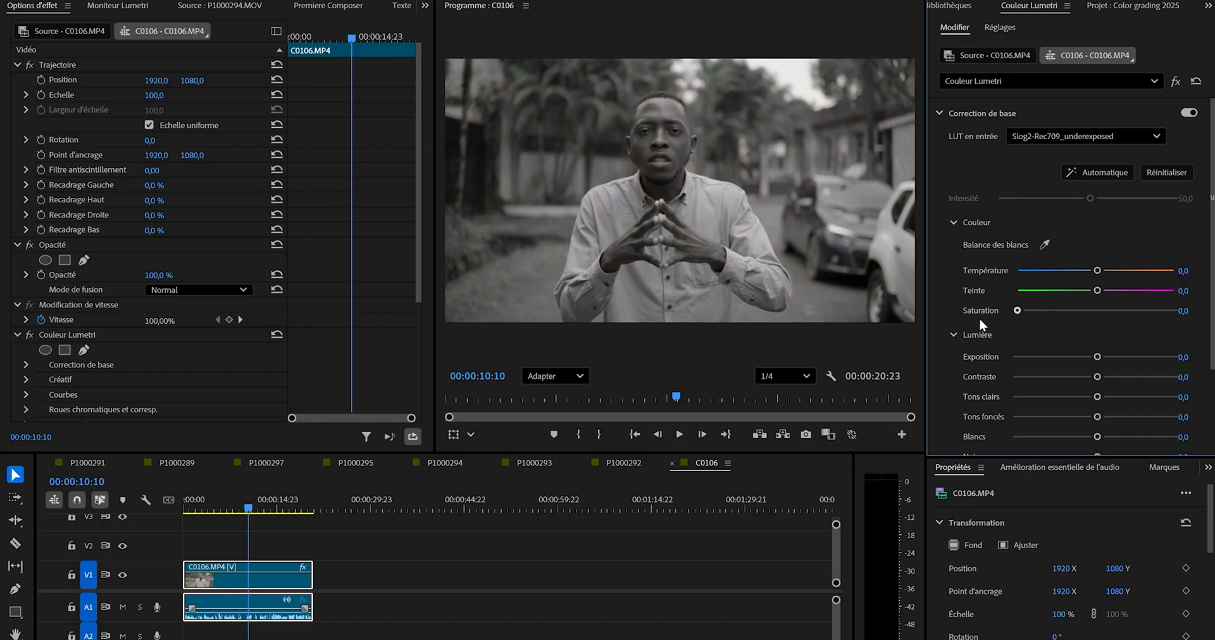
double_click(1057, 308)
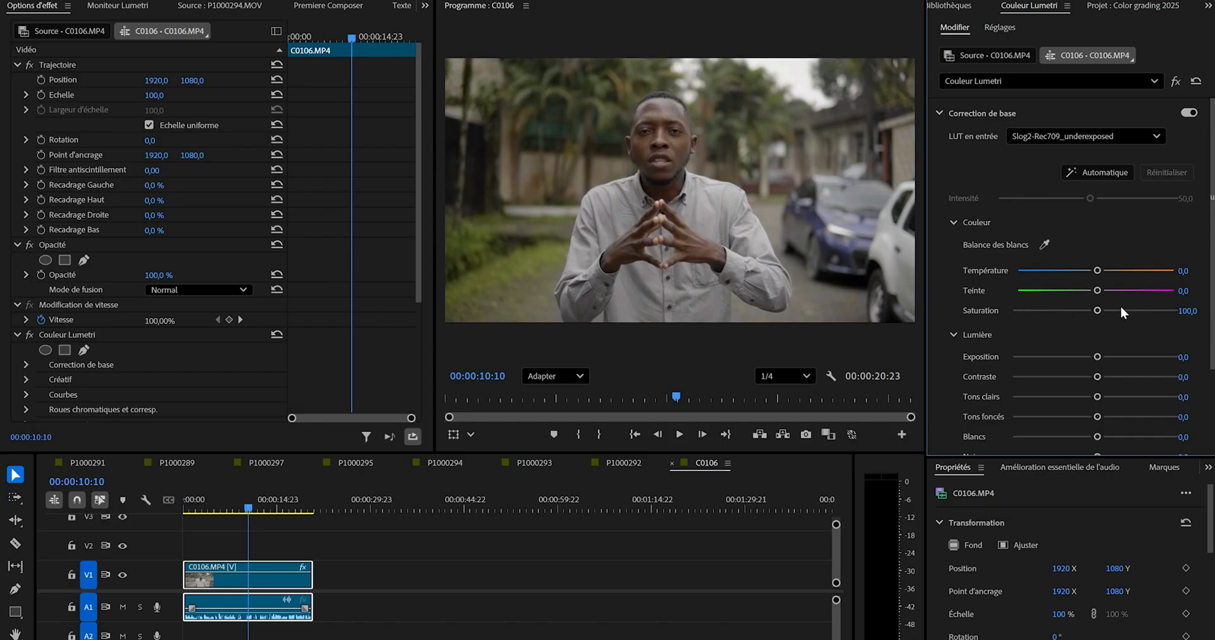
drag(1097, 315, 980, 332)
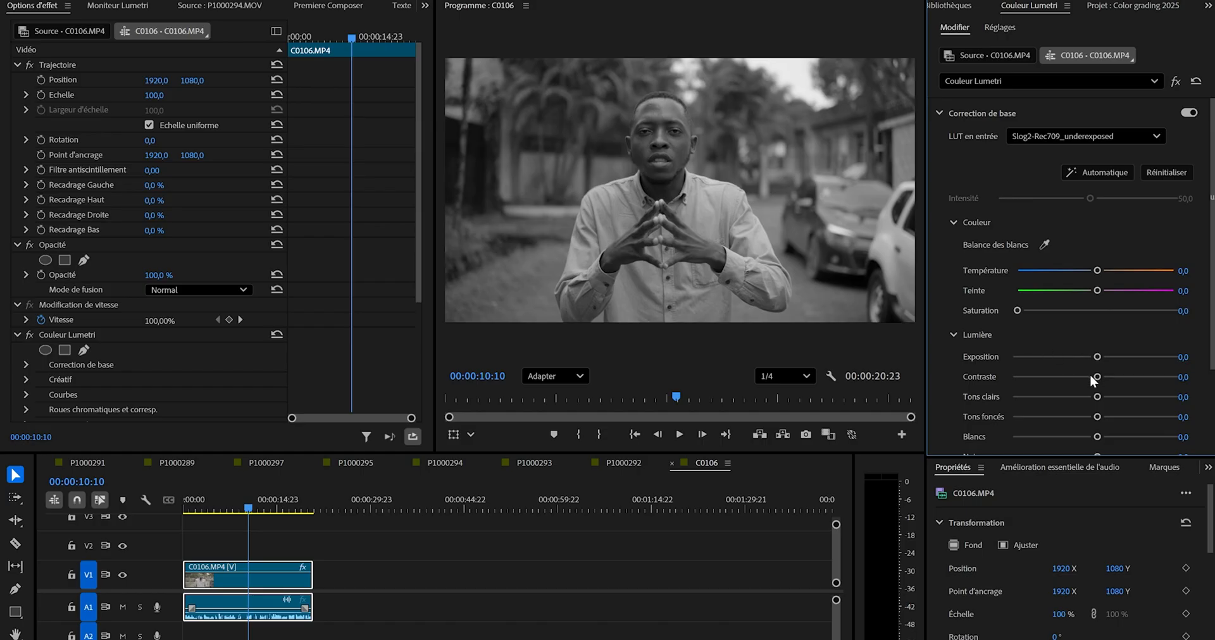
scroll(1148, 356, down, 3)
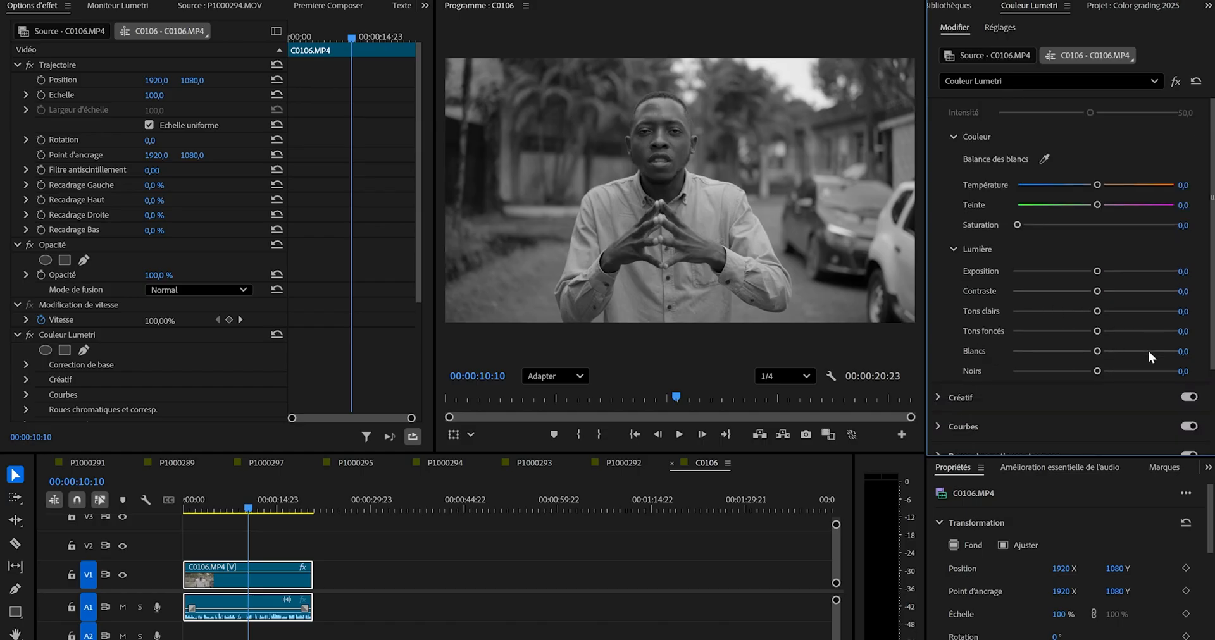
drag(1106, 291, 1116, 292)
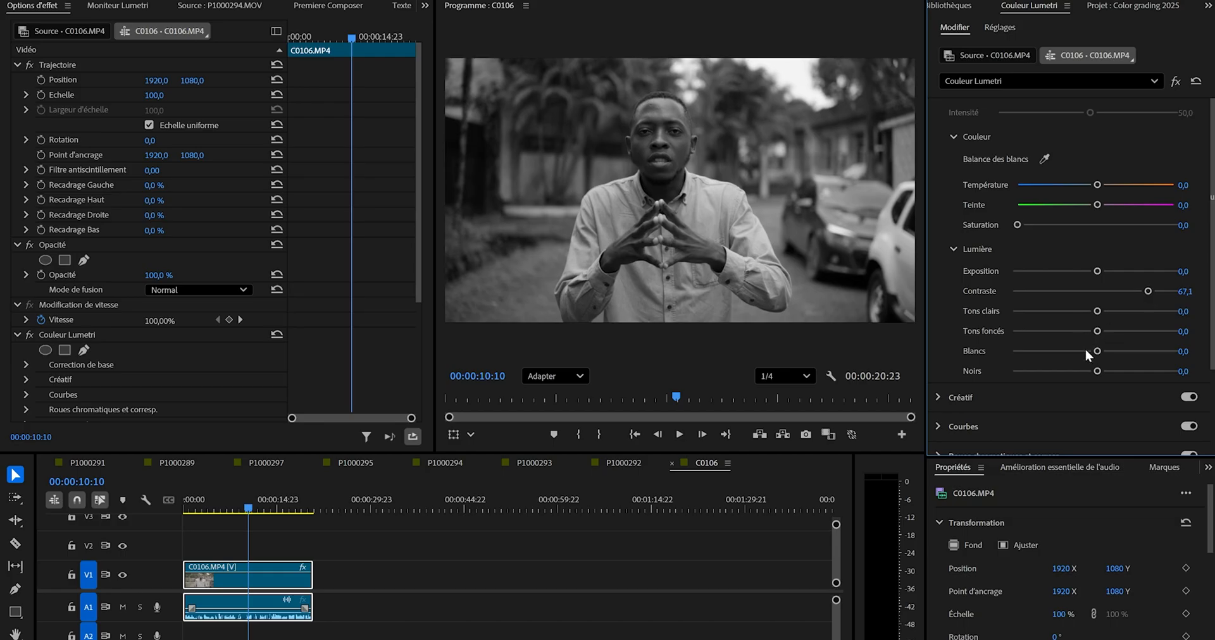
Set whites to -5.0, blacks to -13.2, highlights to -14.2 and exposure to -0.5, keeping the image desaturated.
drag(1097, 352, 1093, 371)
mouse_move(1092, 371)
mouse_down()
mouse_move(1000, 380)
mouse_move(1089, 381)
mouse_move(1076, 379)
mouse_up()
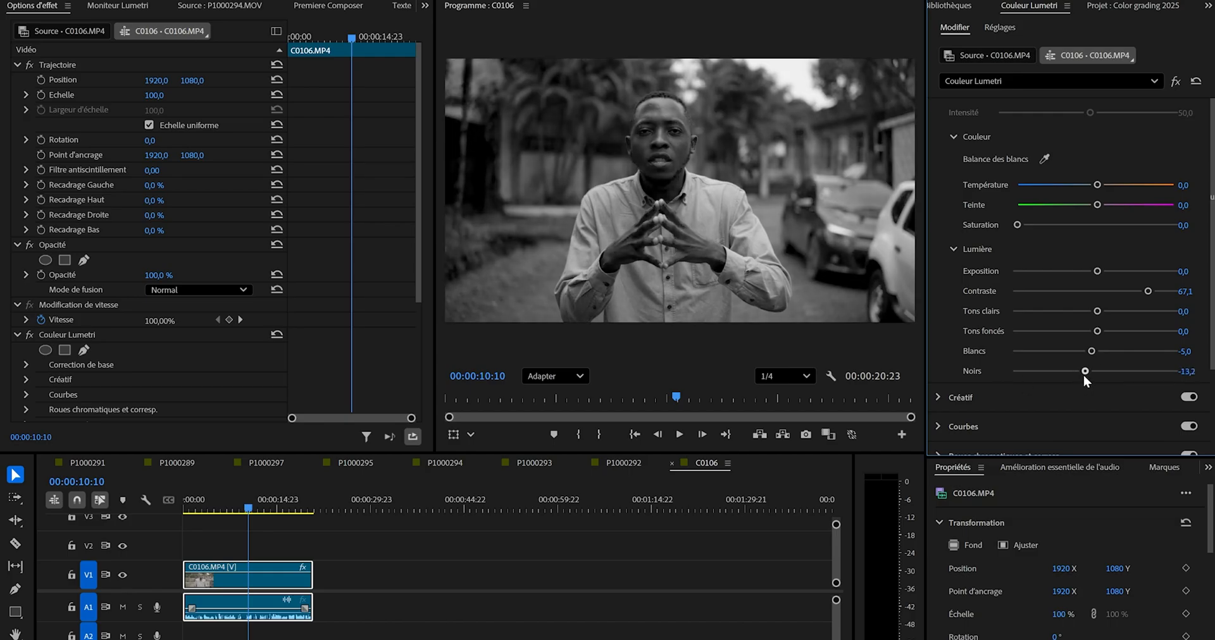
mouse_move(1089, 311)
mouse_down()
mouse_move(1083, 327)
mouse_move(1069, 316)
mouse_move(1084, 319)
mouse_up()
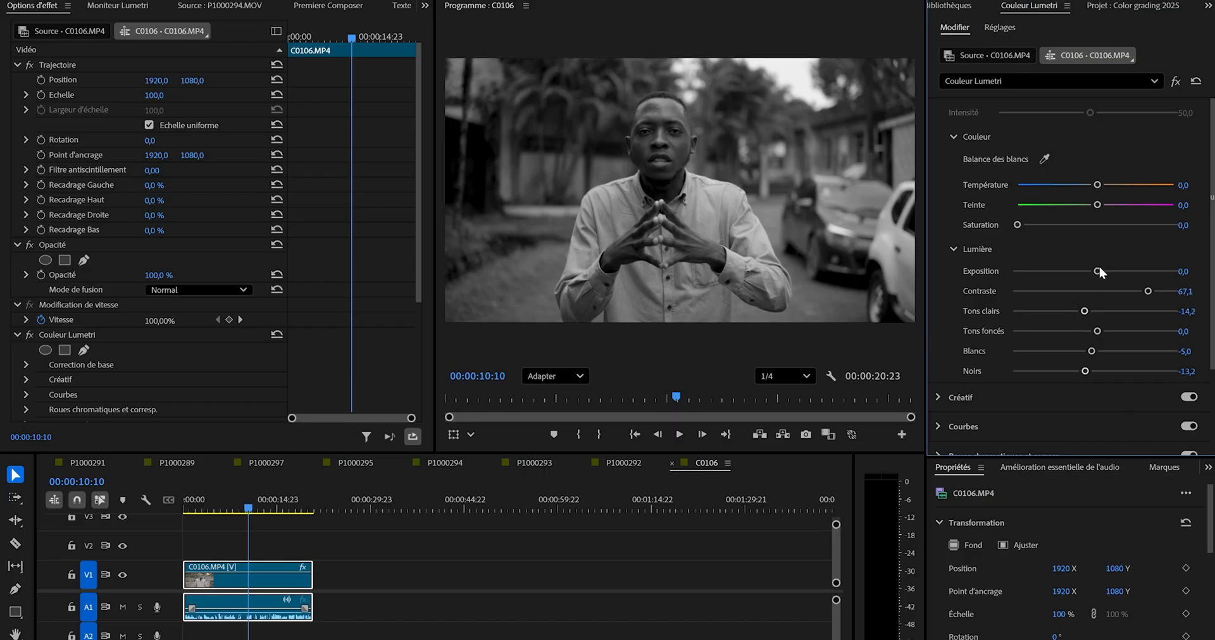
drag(1098, 272, 1088, 276)
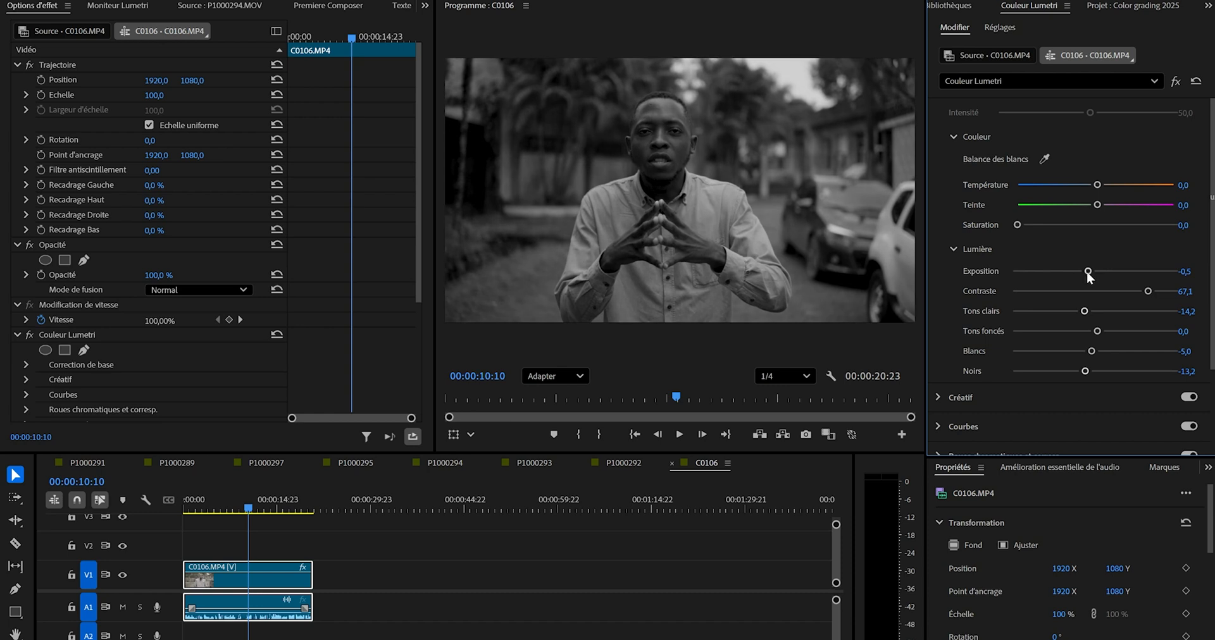
double_click(1107, 223)
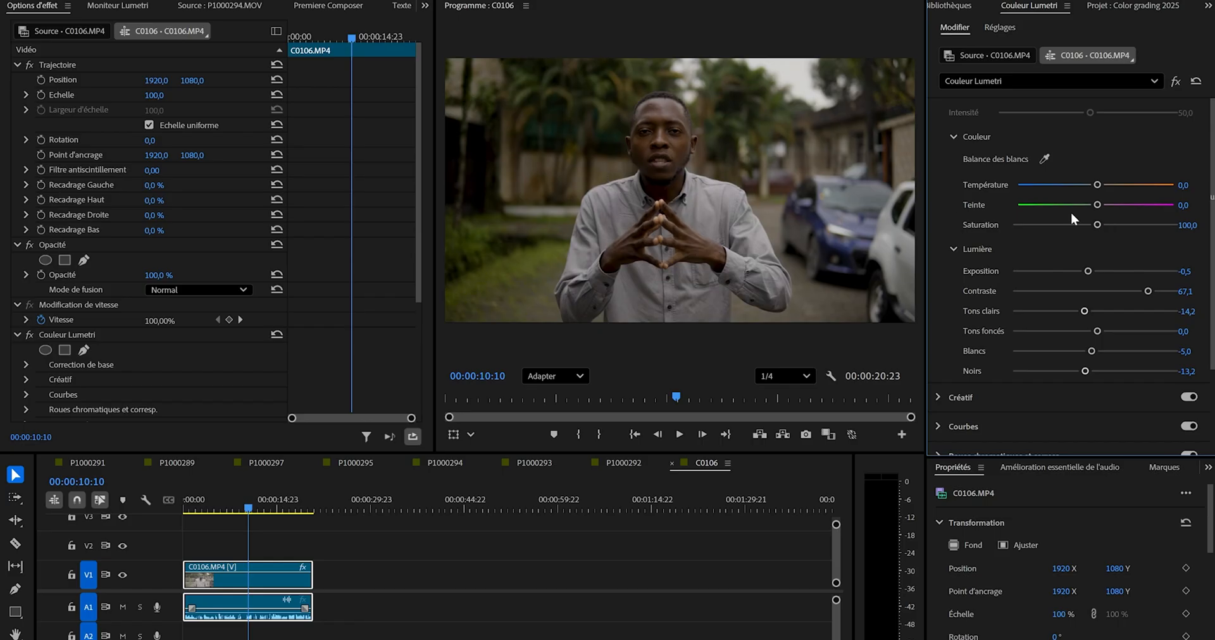
drag(1098, 224, 886, 261)
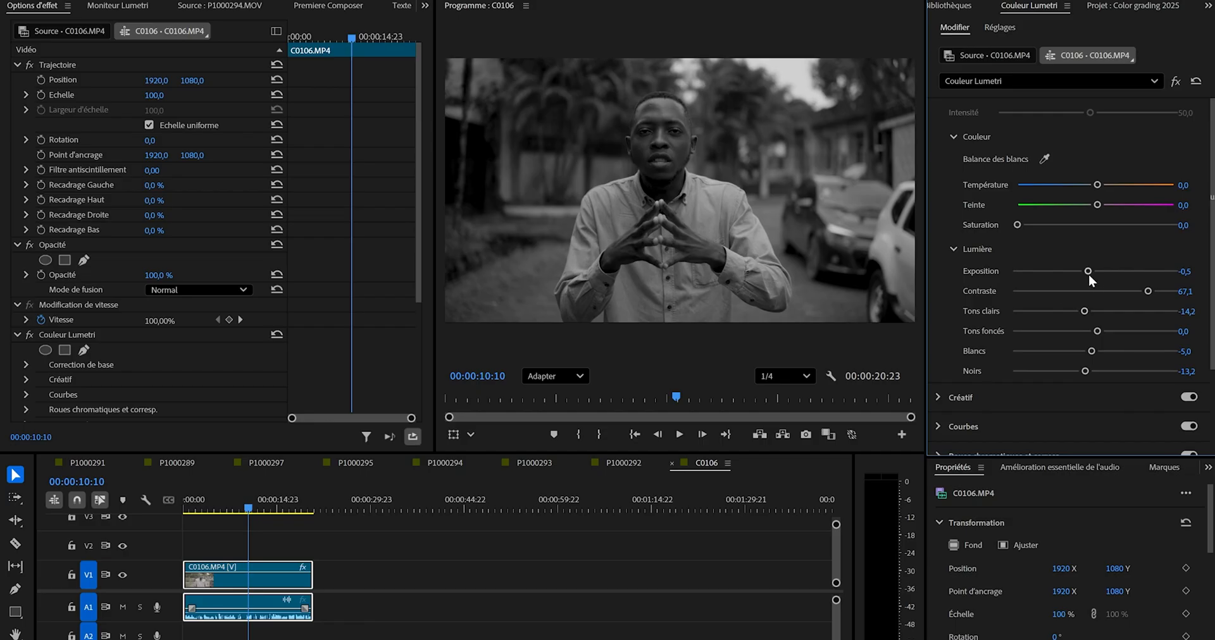
Shape the white RGB curve into a gentle S by raising a highlight point and slightly lowering a shadow point.
scroll(944, 397, down, 3)
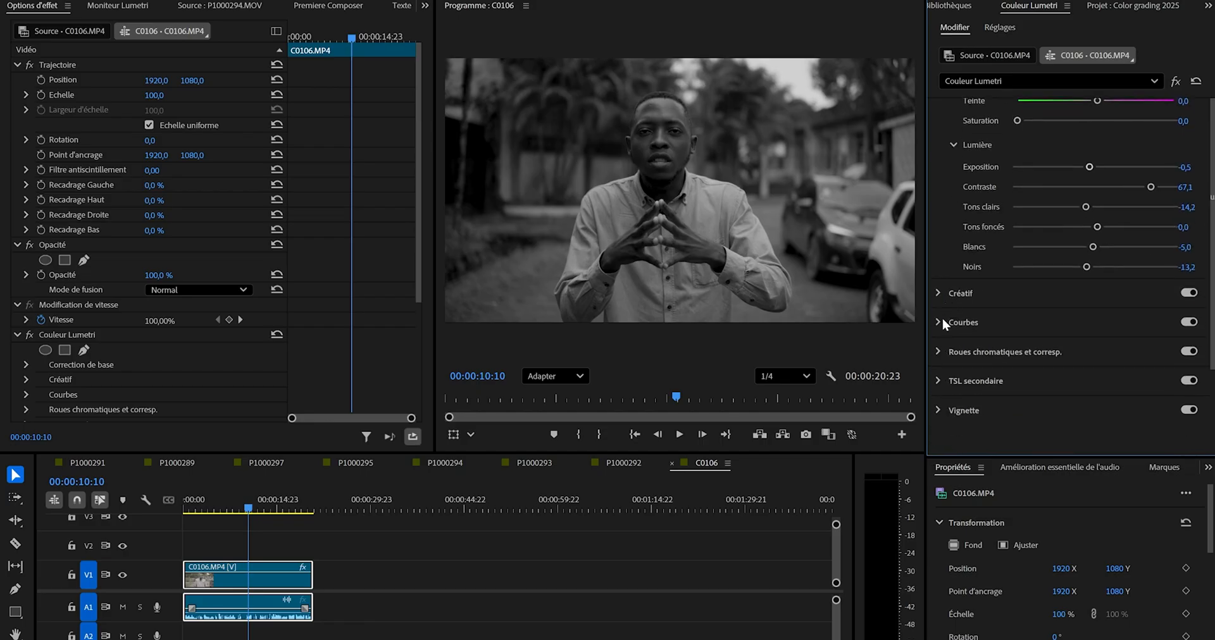
click(943, 321)
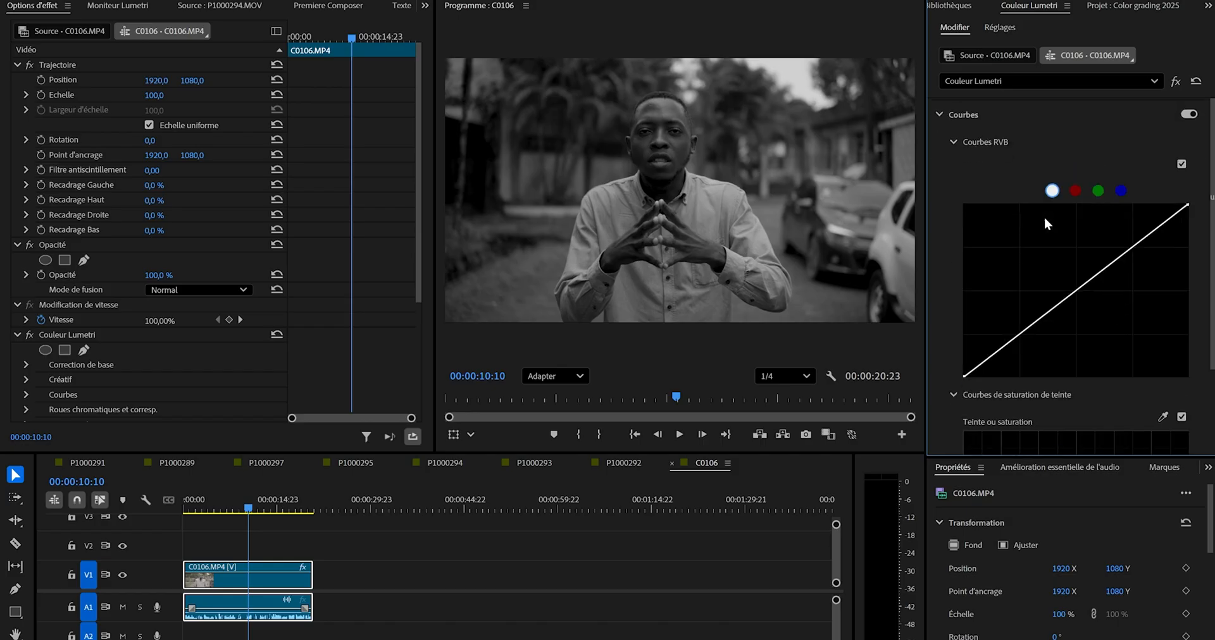
scroll(1044, 217, down, 1)
click(1130, 222)
click(1018, 307)
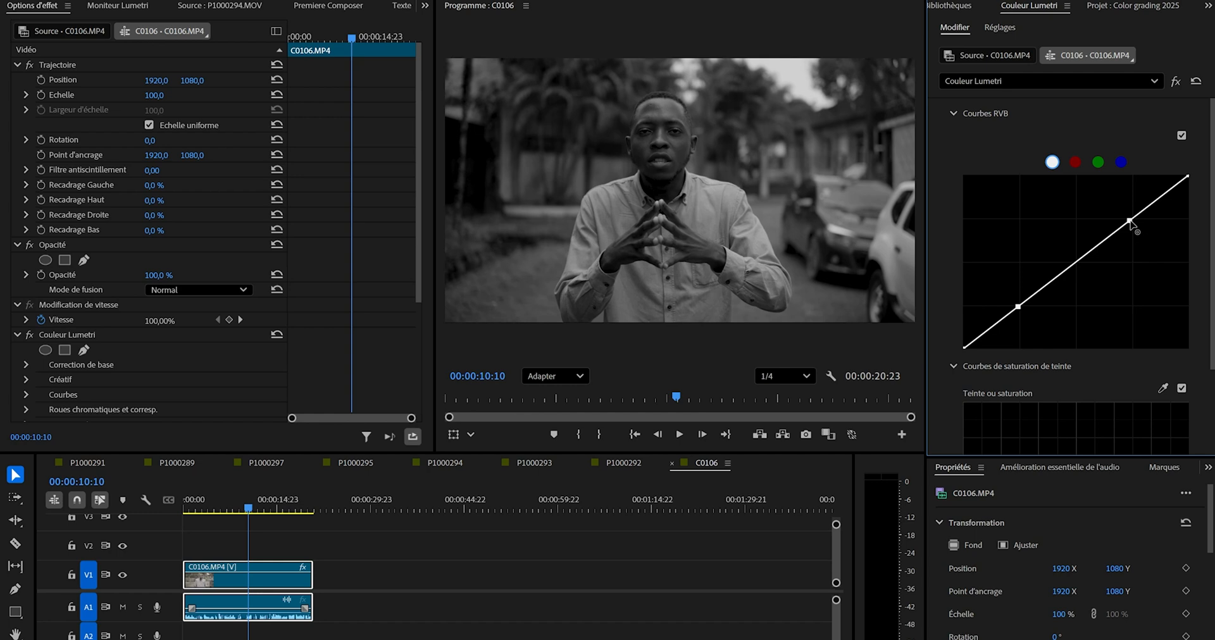
drag(1130, 221, 1133, 213)
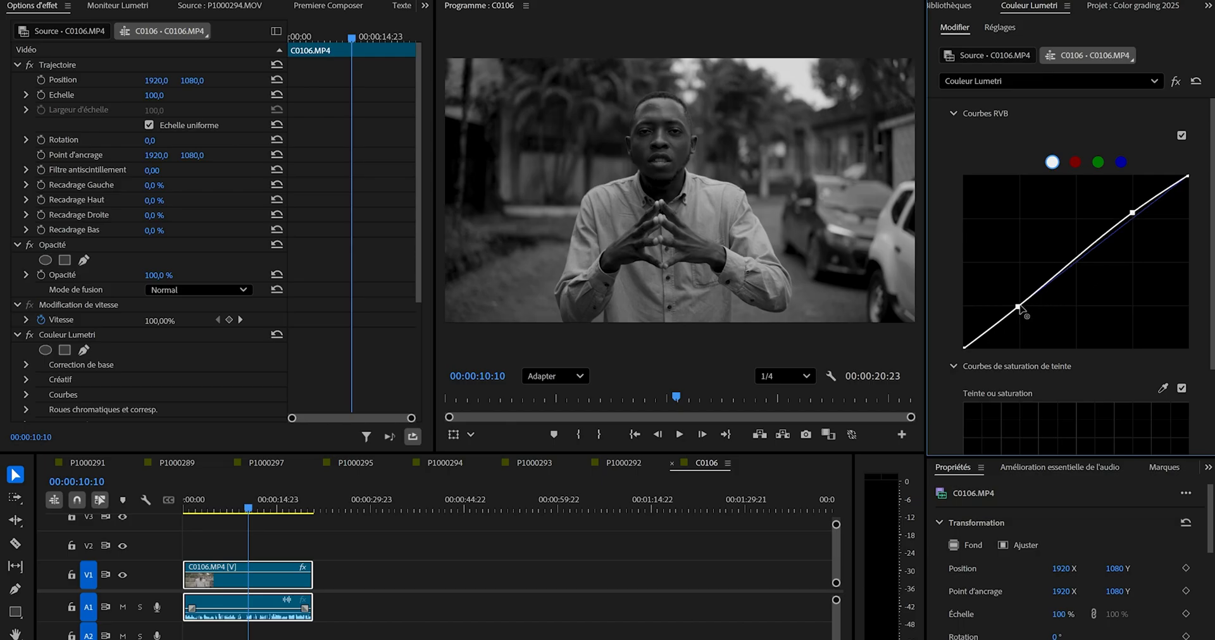
drag(1016, 309, 1017, 310)
Restore the basic correction's saturation to 100 and scrub the sequence to 00:00:10:12 to check the colours.
scroll(1001, 210, up, 2)
scroll(1002, 212, up, 1)
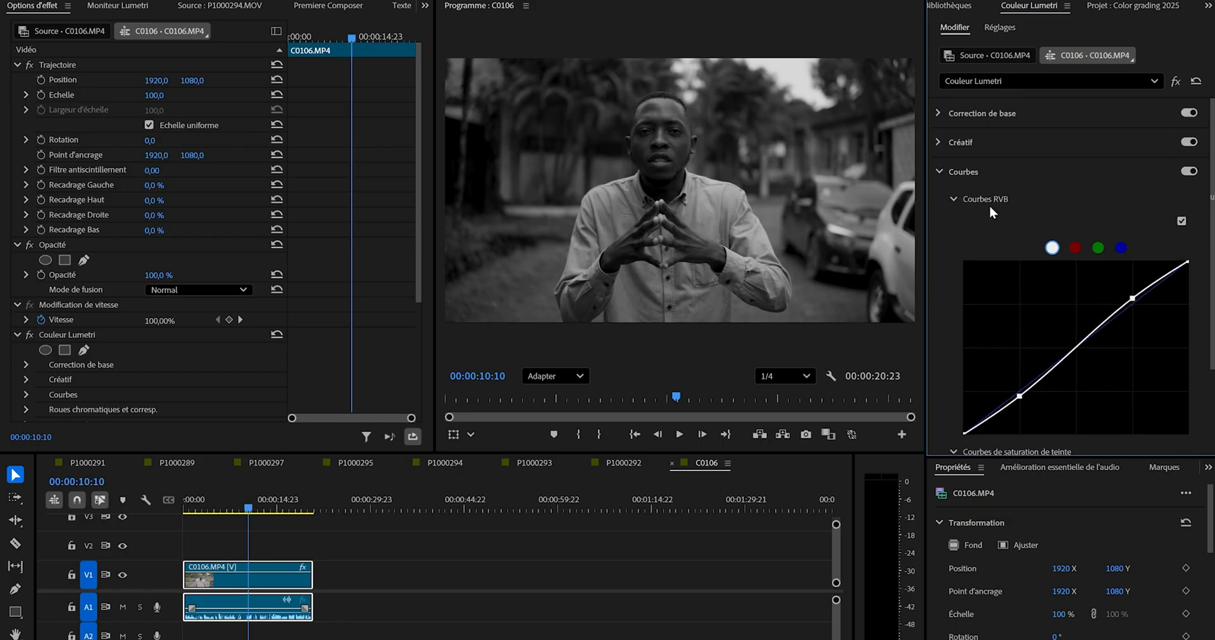
click(940, 173)
click(938, 113)
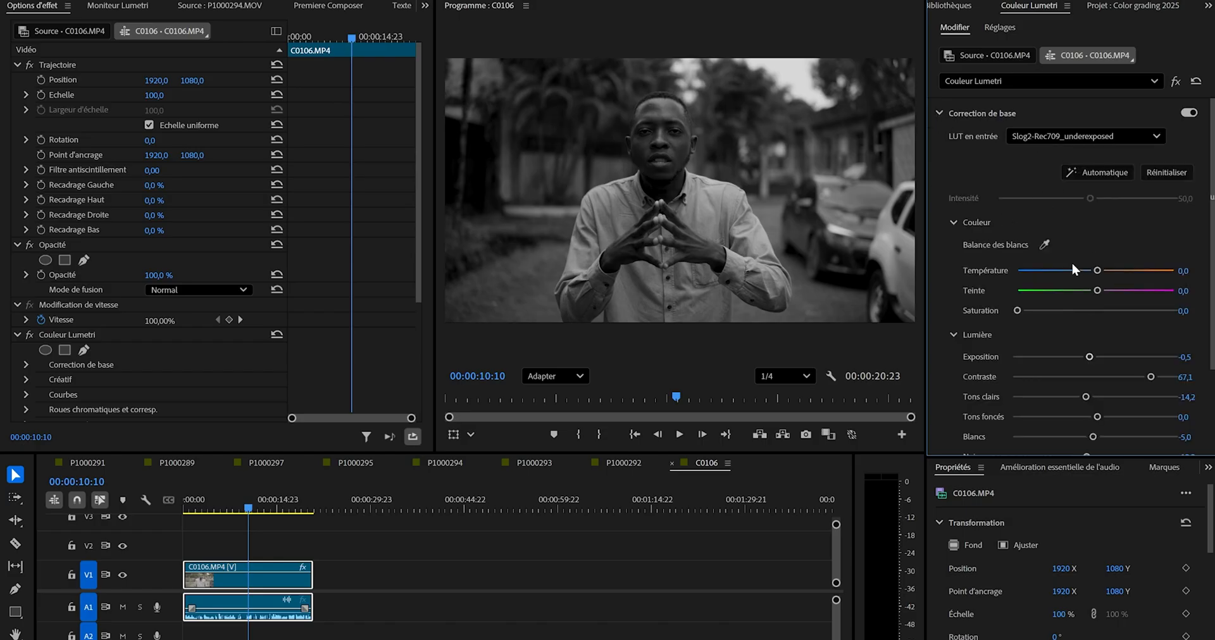
double_click(1093, 309)
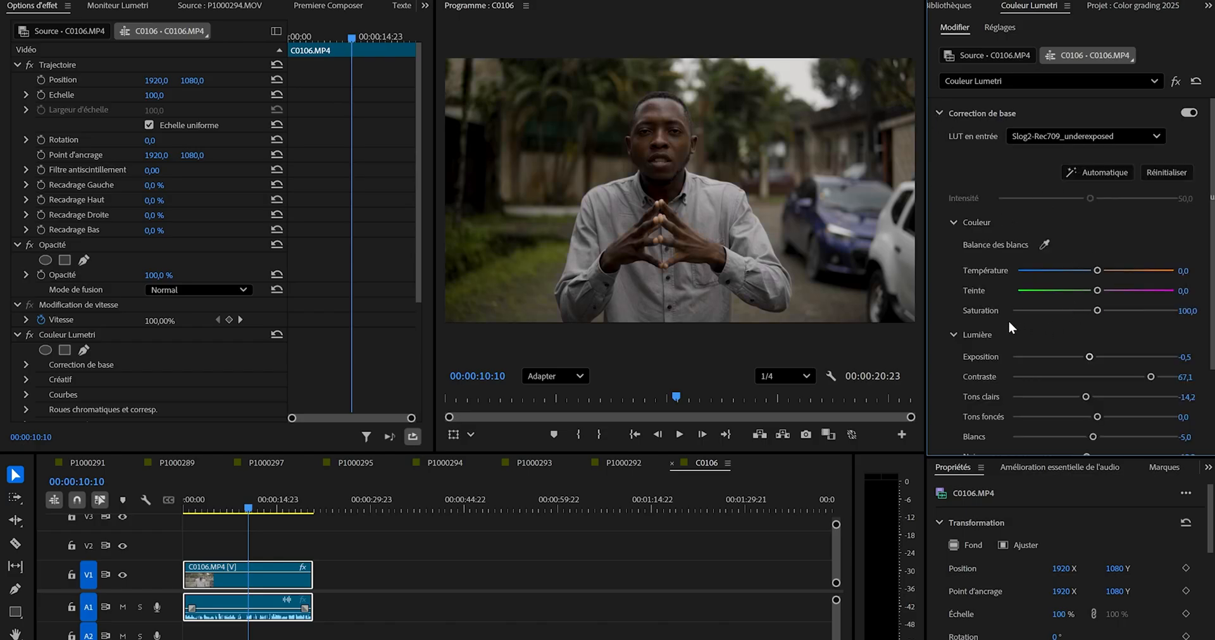
drag(226, 492, 252, 506)
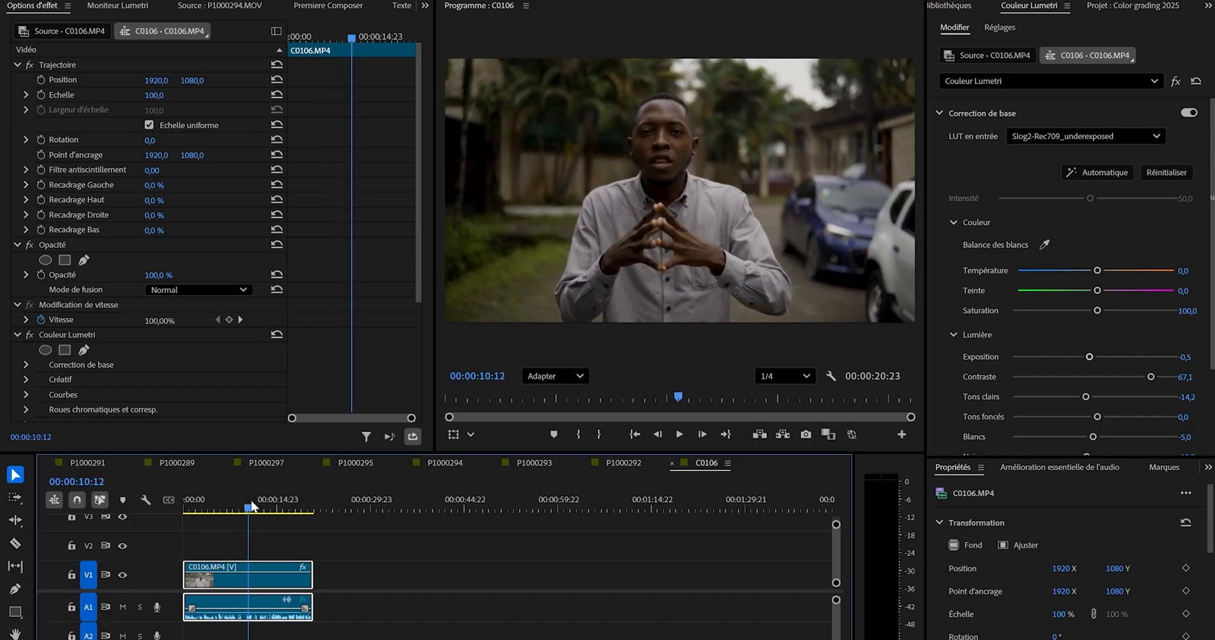
Pull the whole hue-versus-saturation curve down to its minimum to remove colour from every hue.
scroll(947, 350, down, 5)
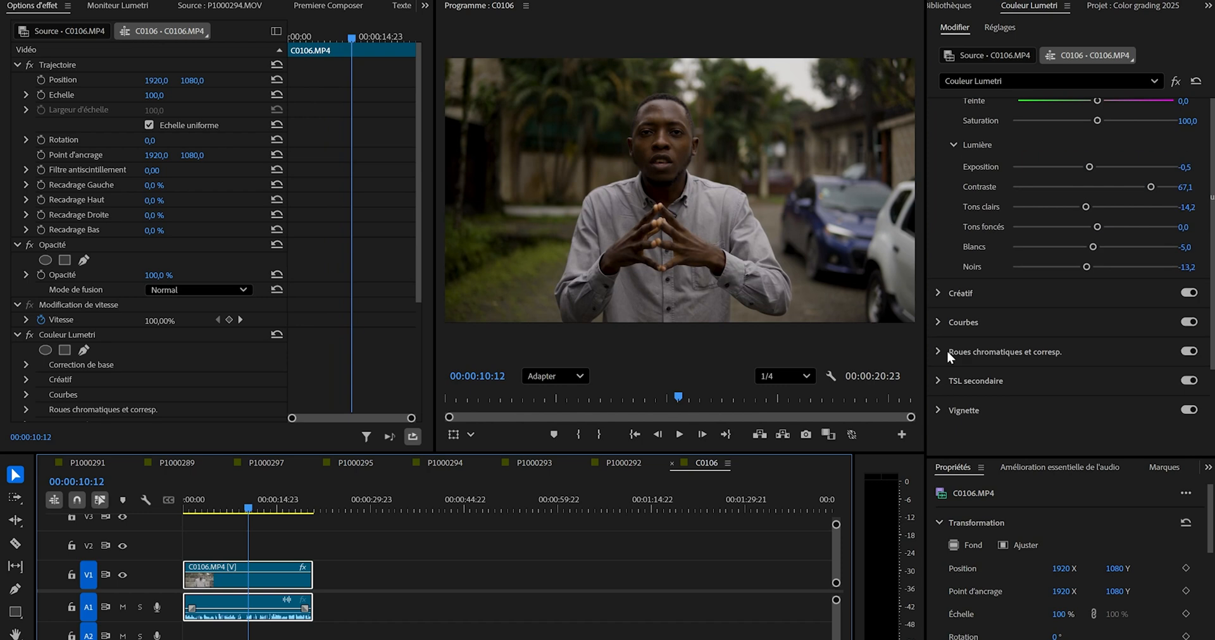
click(941, 321)
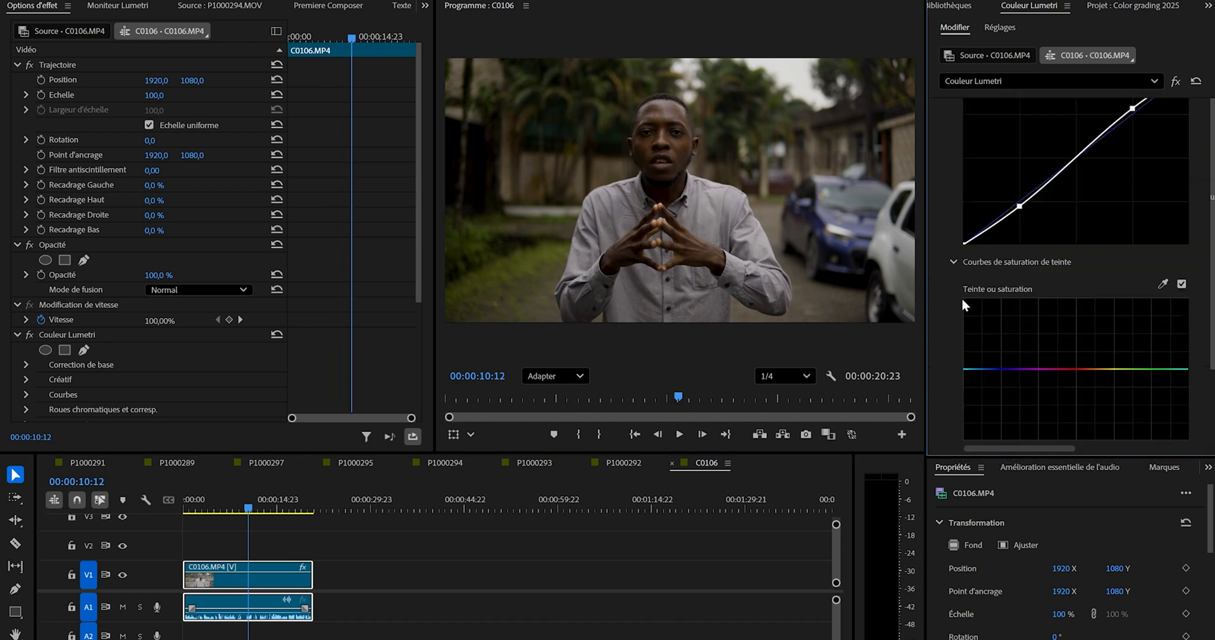
scroll(962, 298, down, 3)
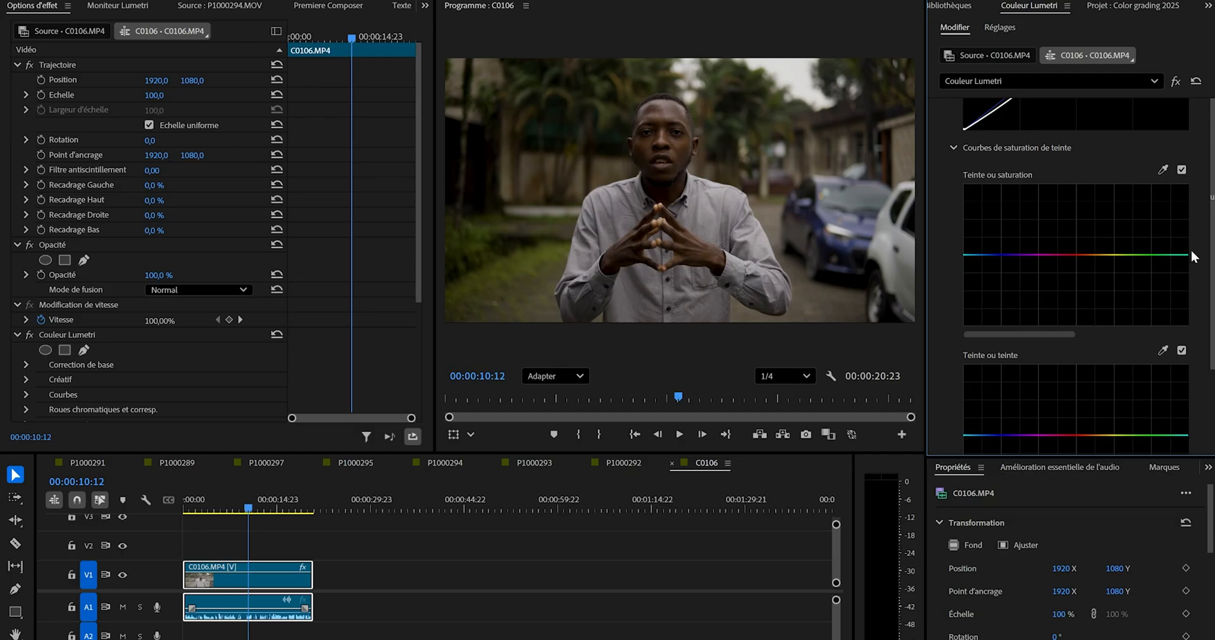
drag(1188, 255, 1193, 335)
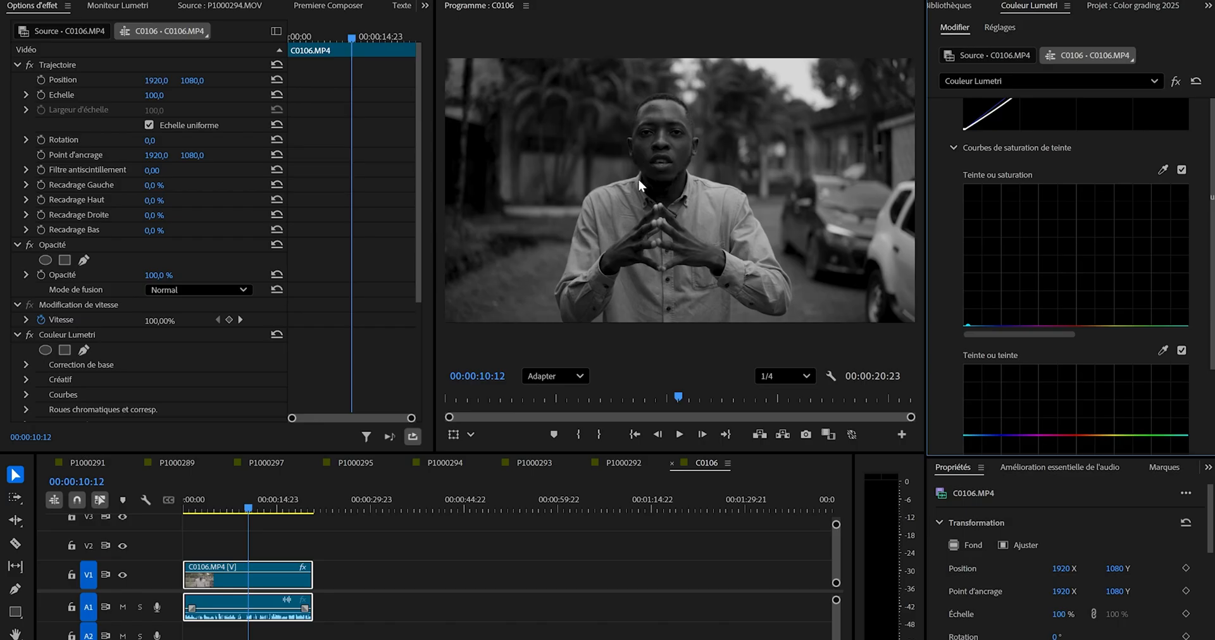
Add control points on the hue-versus-saturation curve and raise the red, orange and yellow range to bring back skin tones.
click(1051, 327)
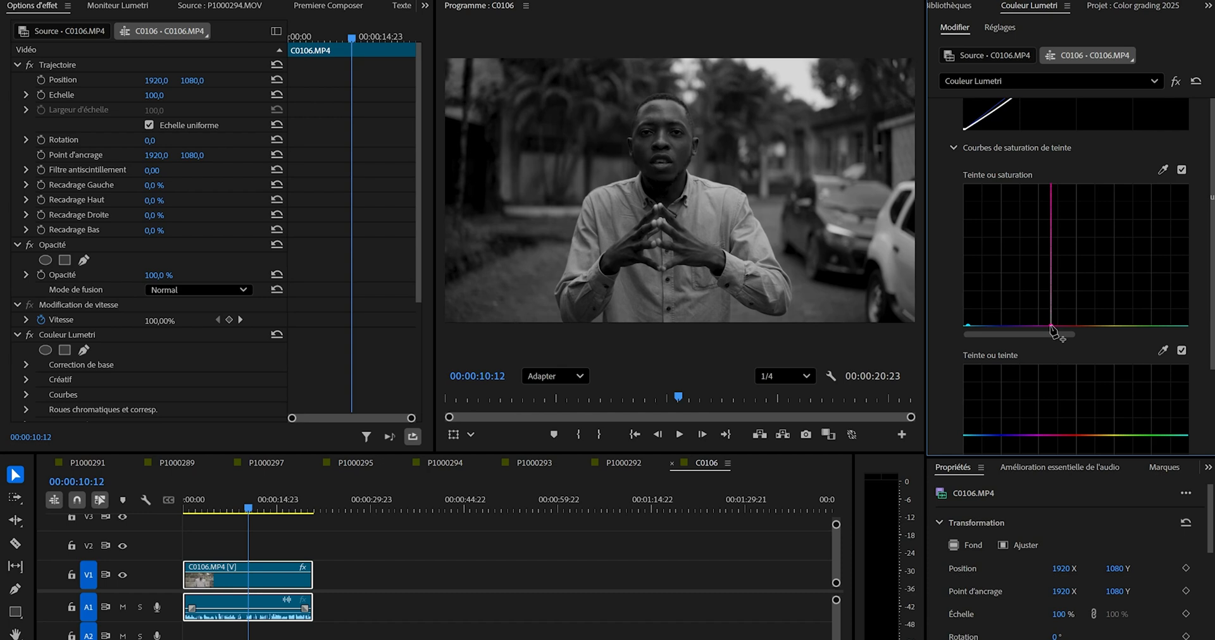
click(1100, 326)
click(1057, 326)
drag(1092, 325, 1085, 278)
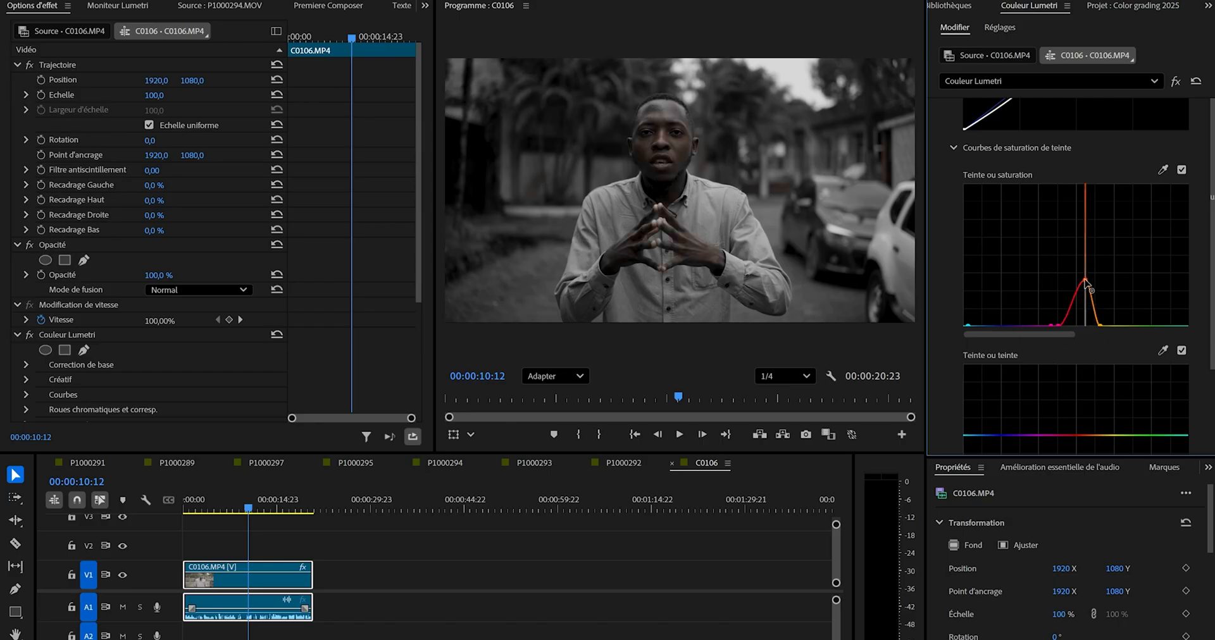
mouse_move(1060, 327)
mouse_down()
mouse_move(1056, 269)
mouse_move(1087, 276)
mouse_up()
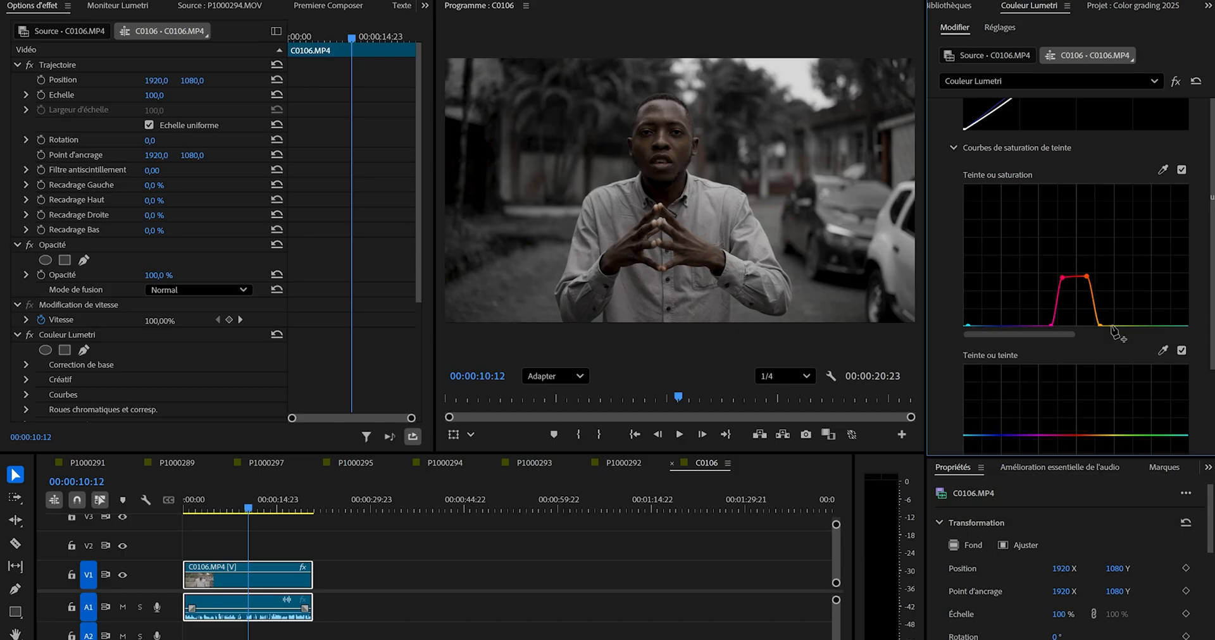
click(1108, 326)
drag(1099, 327, 1111, 281)
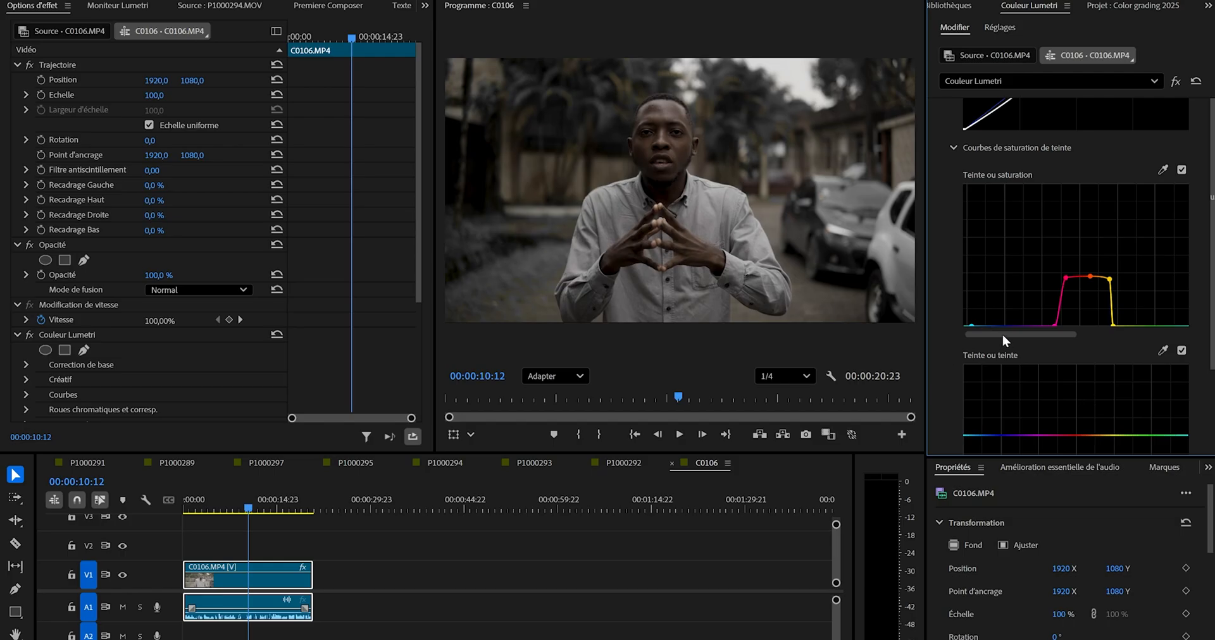
Add points across the yellow-green and green hues of the hue-versus-saturation curve and raise them partway, undoing the accidental curve reset.
click(1132, 325)
click(1170, 326)
double_click(1144, 327)
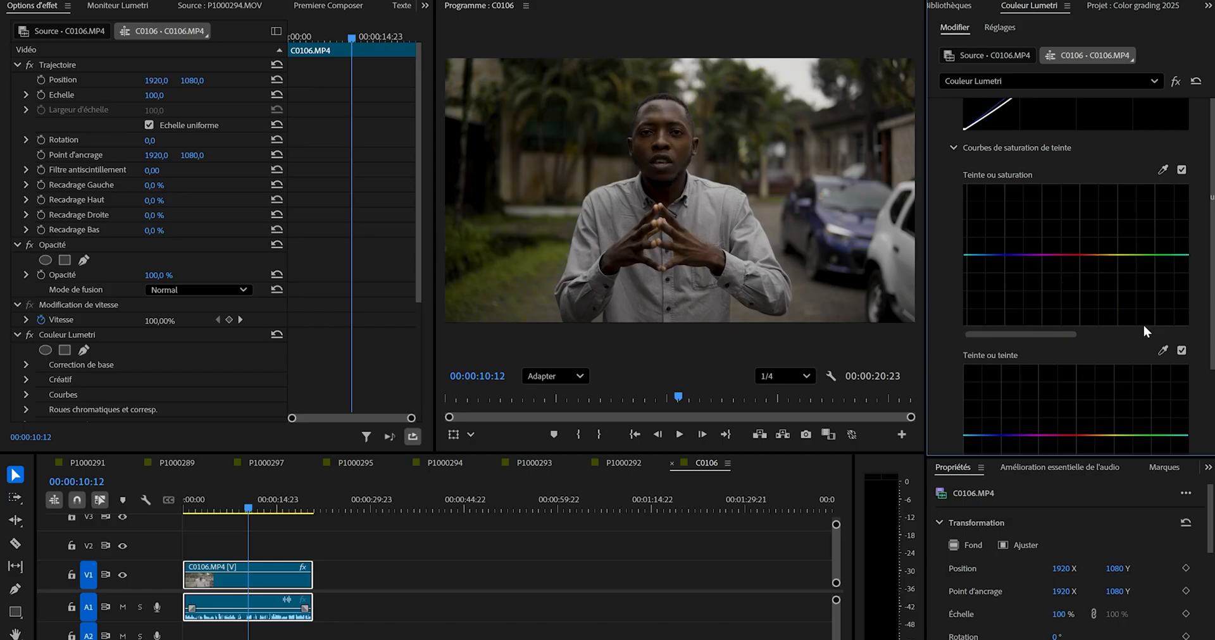
key(ctrl+z)
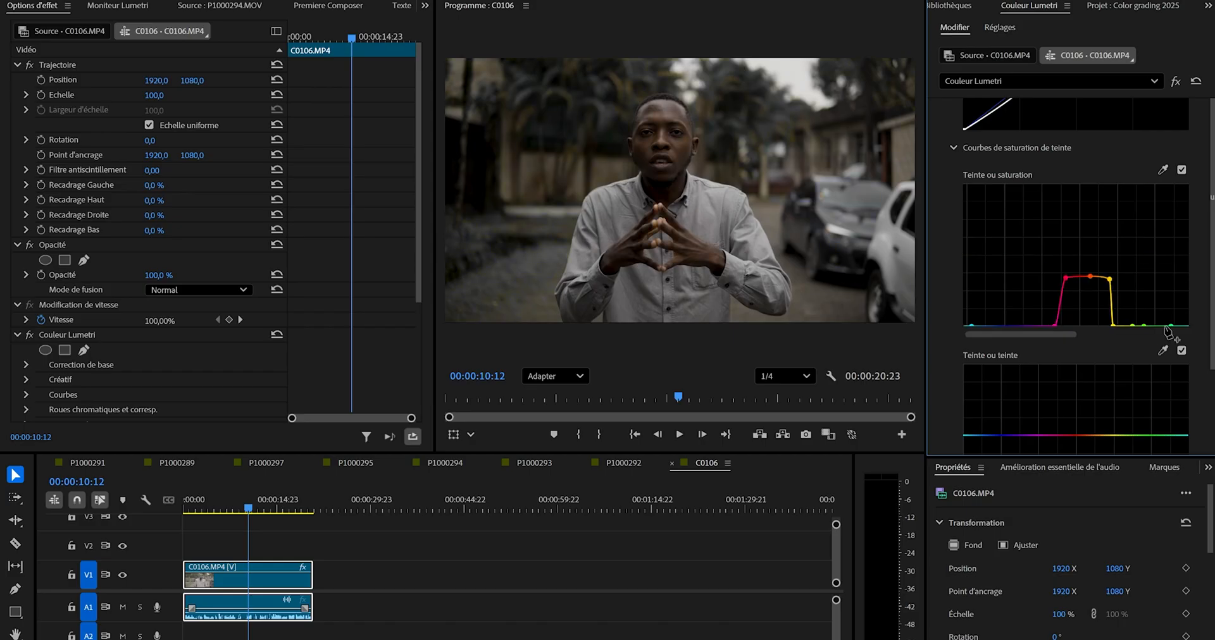
mouse_move(1158, 326)
mouse_down()
mouse_move(1144, 287)
mouse_move(1144, 314)
mouse_move(1161, 305)
mouse_move(1162, 316)
mouse_up()
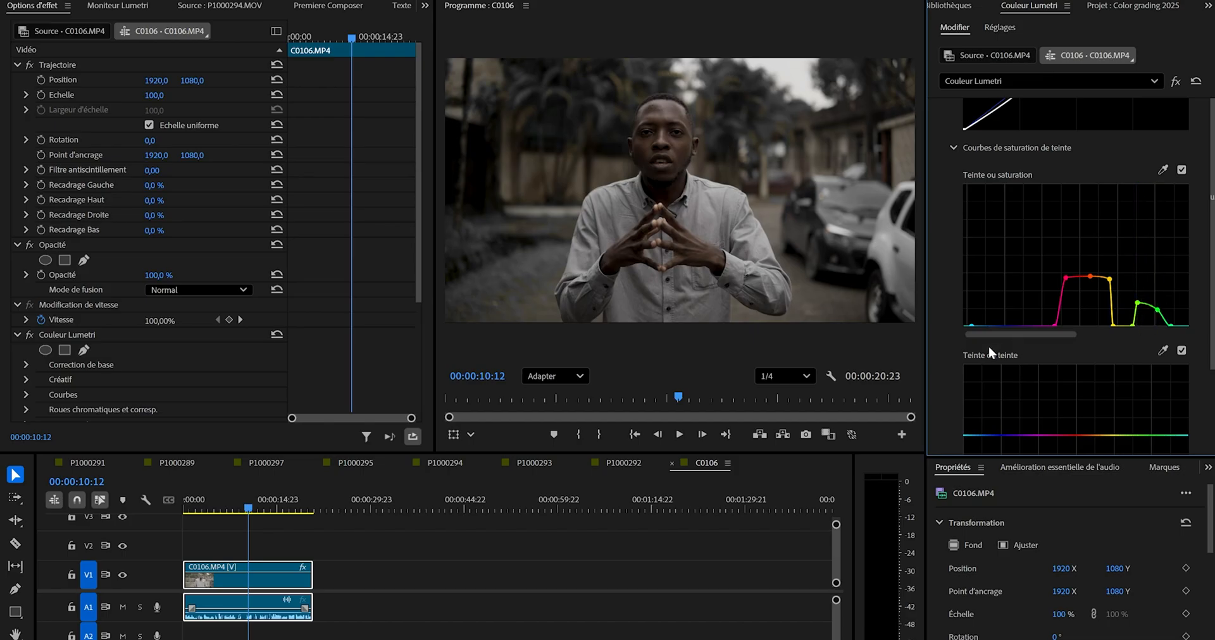
click(1183, 326)
drag(1171, 325, 1155, 289)
click(1121, 326)
mouse_move(1131, 324)
mouse_down()
mouse_move(1119, 294)
mouse_move(1114, 323)
mouse_move(1119, 309)
mouse_up()
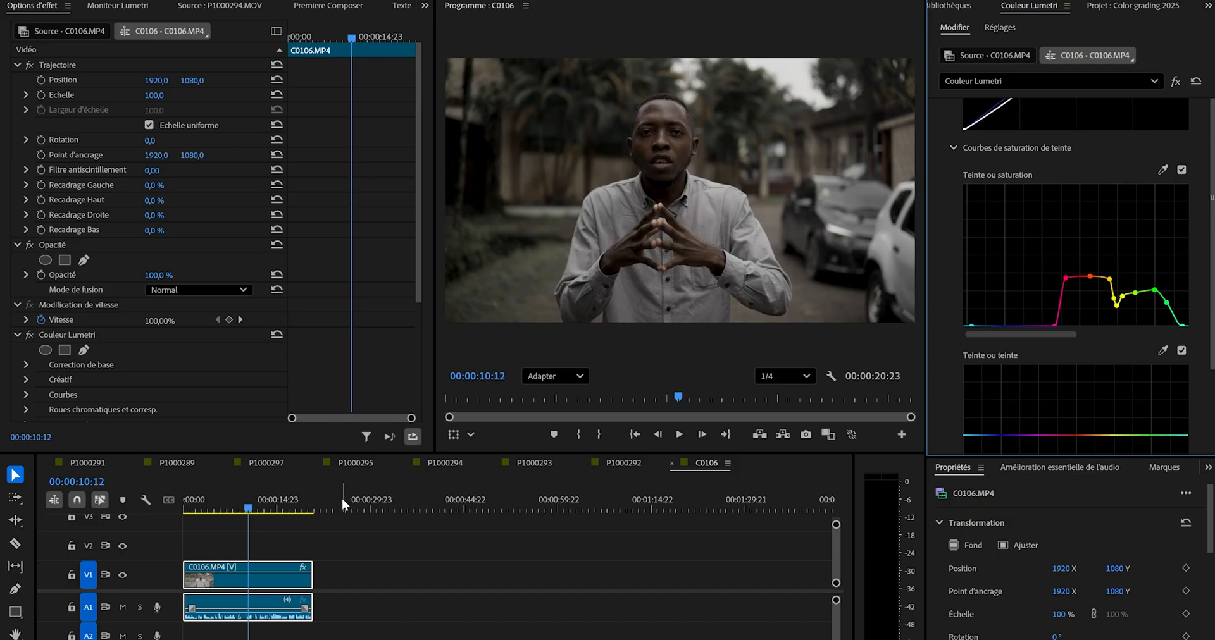
Add points around the cyan and blue hues of the hue-versus-saturation curve and raise the cyan end partway.
click(983, 325)
drag(970, 328, 967, 272)
click(1030, 325)
mouse_move(984, 327)
mouse_down()
mouse_move(996, 270)
mouse_move(986, 336)
mouse_move(991, 309)
mouse_up()
drag(968, 273, 972, 282)
scroll(1127, 281, down, 5)
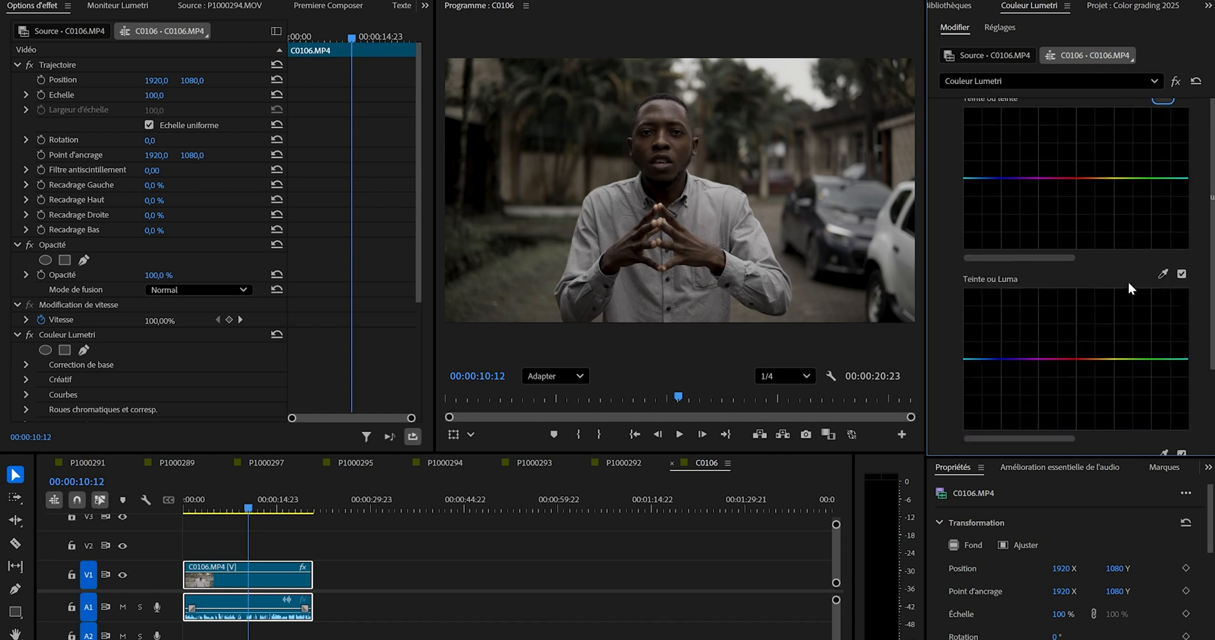
scroll(1128, 281, up, 4)
scroll(1128, 281, down, 10)
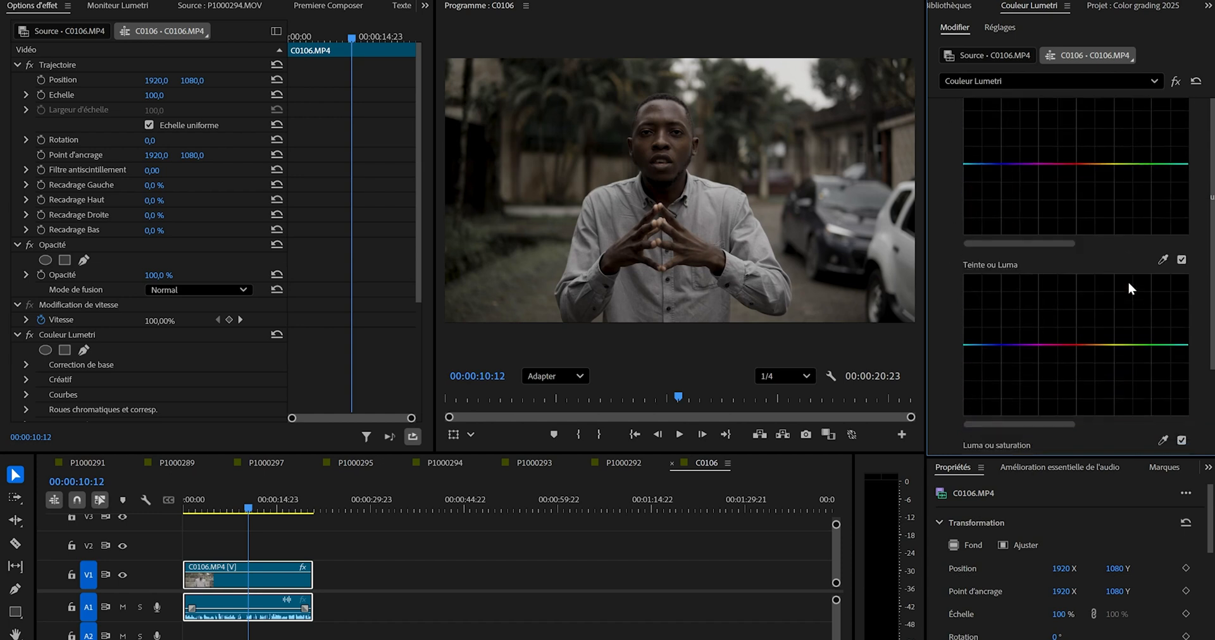
Add a dark vignette to the clip with amount -2.3, midpoint 27.2, roundness 46.4 and feather 94.1.
scroll(1130, 288, down, 2)
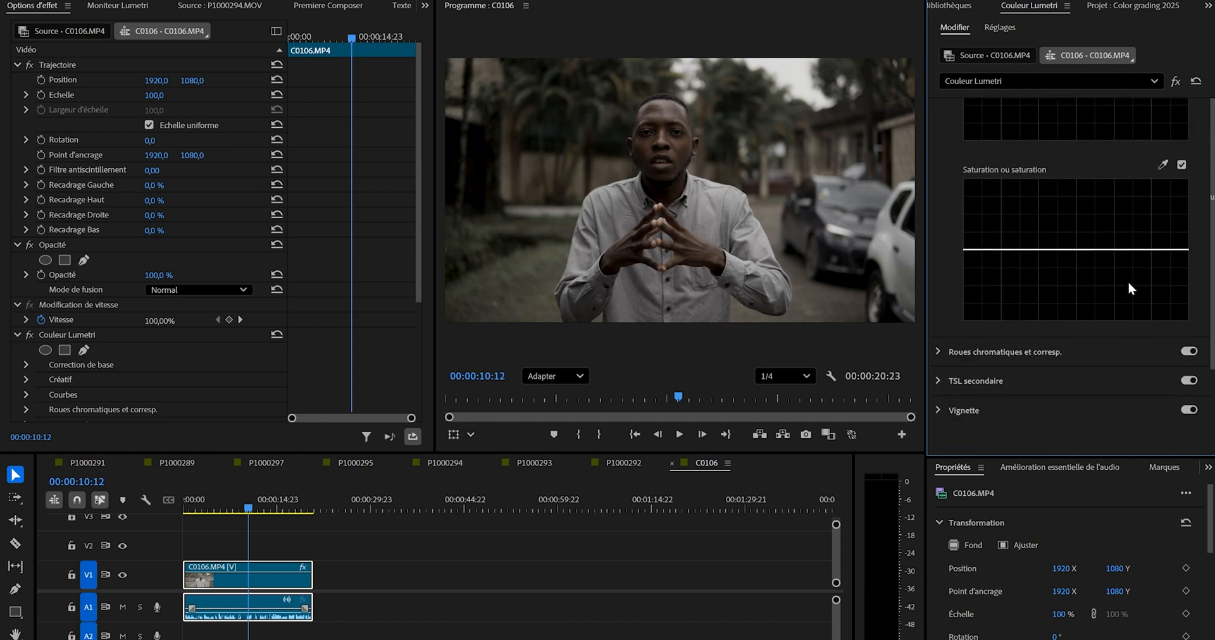
click(939, 412)
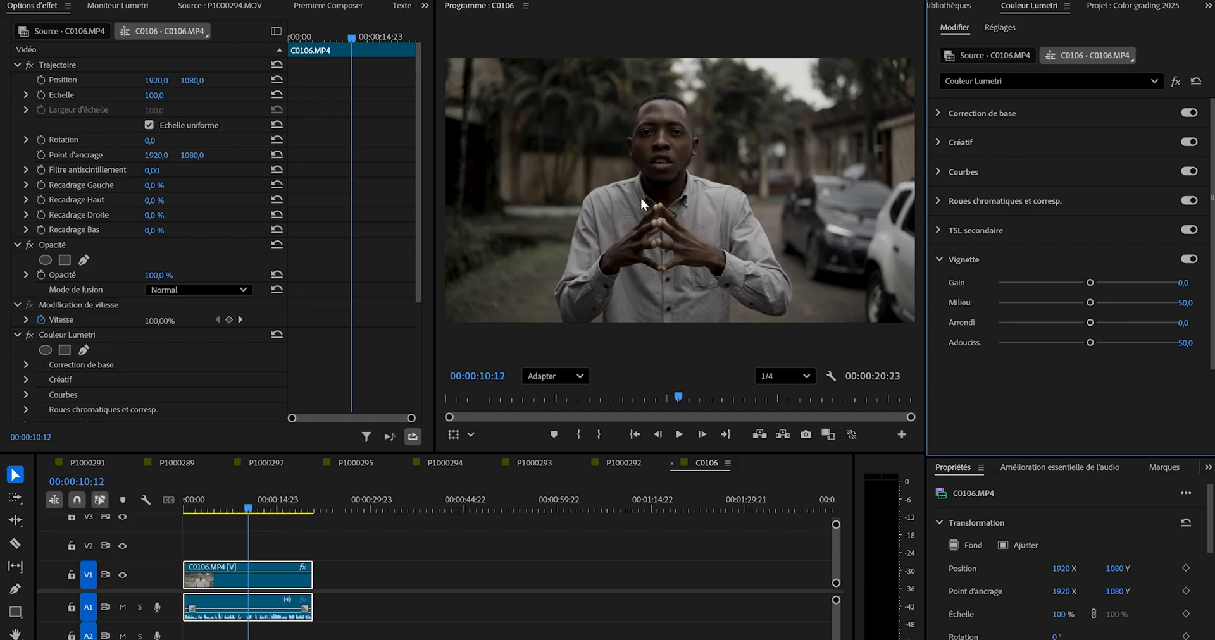
drag(1065, 285, 1164, 345)
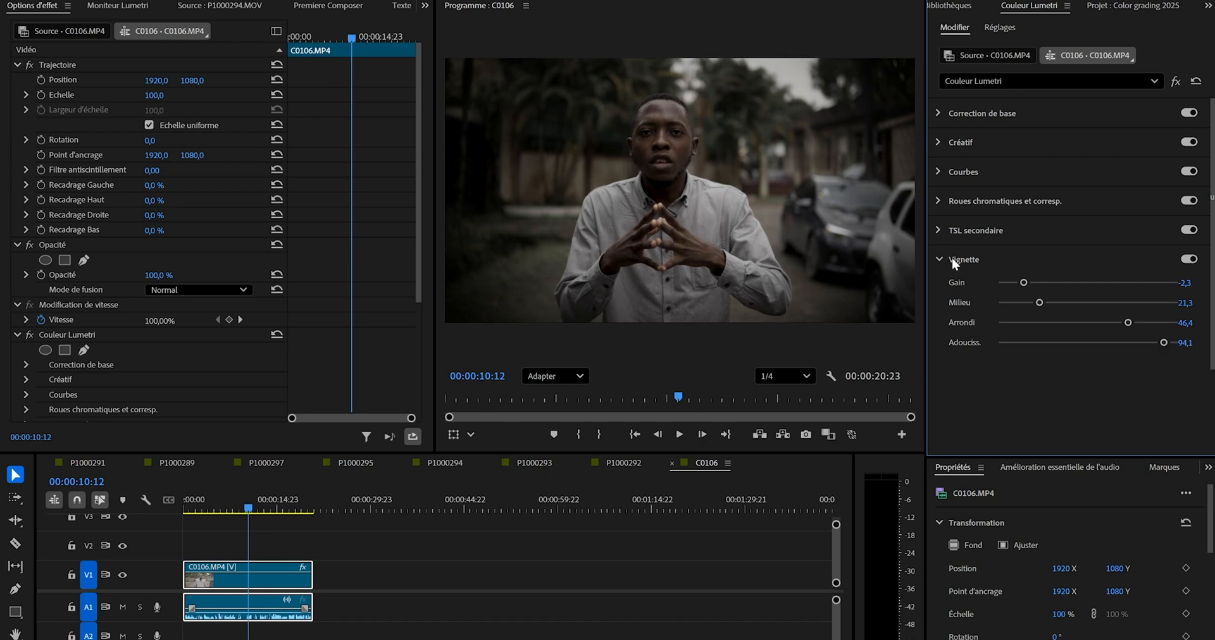
drag(1039, 303, 1057, 303)
Compare the clip with and without the Lumetri colour effect, and scrub through it to review the grade.
mouse_move(246, 508)
mouse_down()
mouse_move(221, 508)
mouse_move(248, 507)
mouse_up()
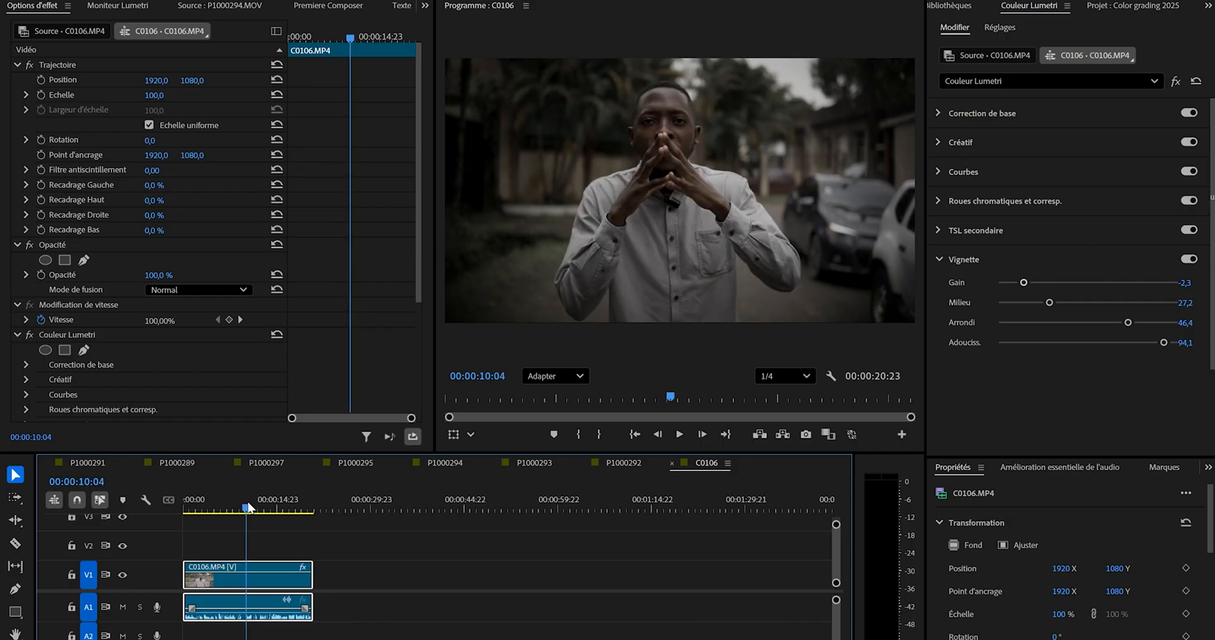
click(30, 335)
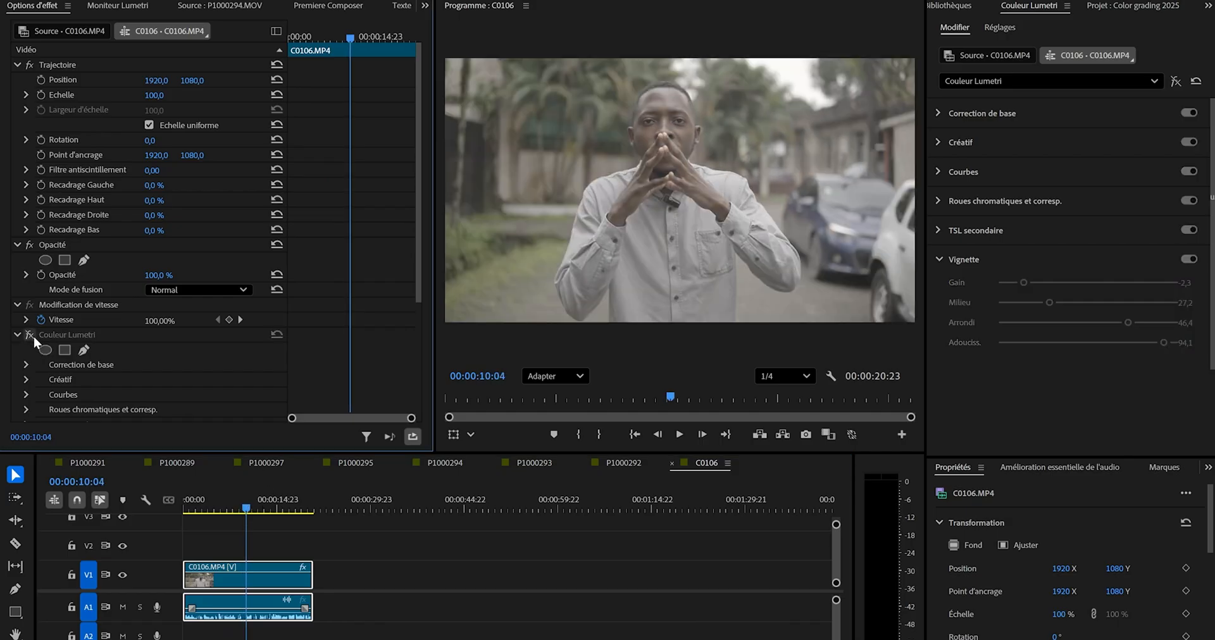
click(33, 335)
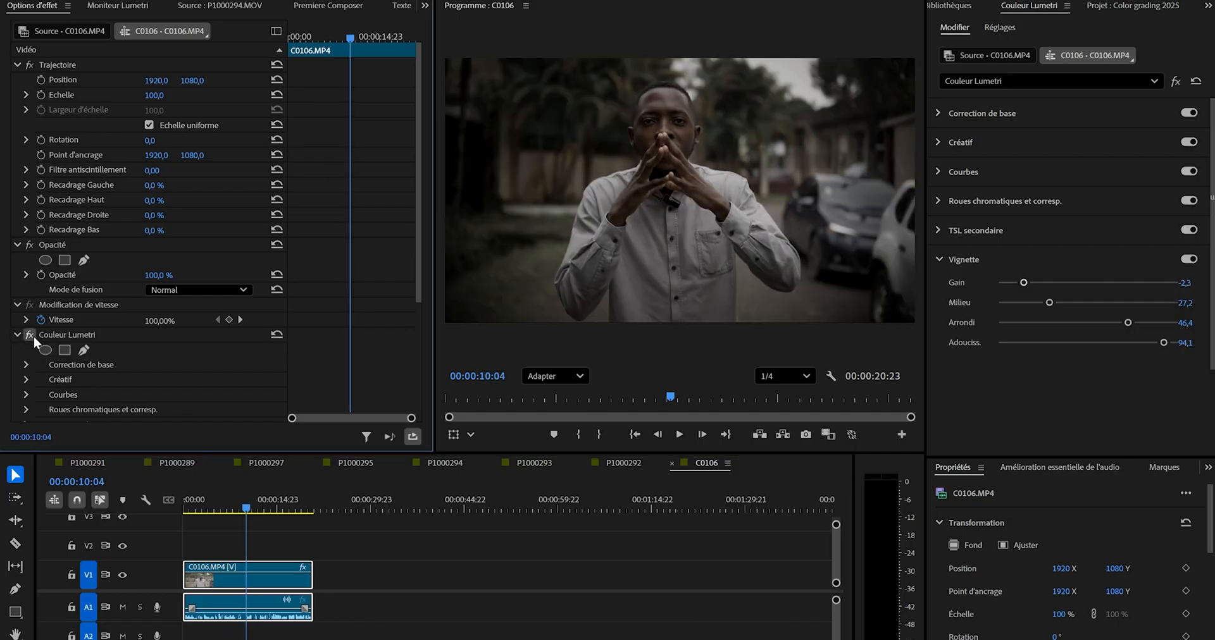
click(33, 335)
click(33, 335)
mouse_move(252, 497)
mouse_down()
mouse_move(269, 504)
mouse_move(237, 507)
mouse_up()
drag(223, 507, 260, 512)
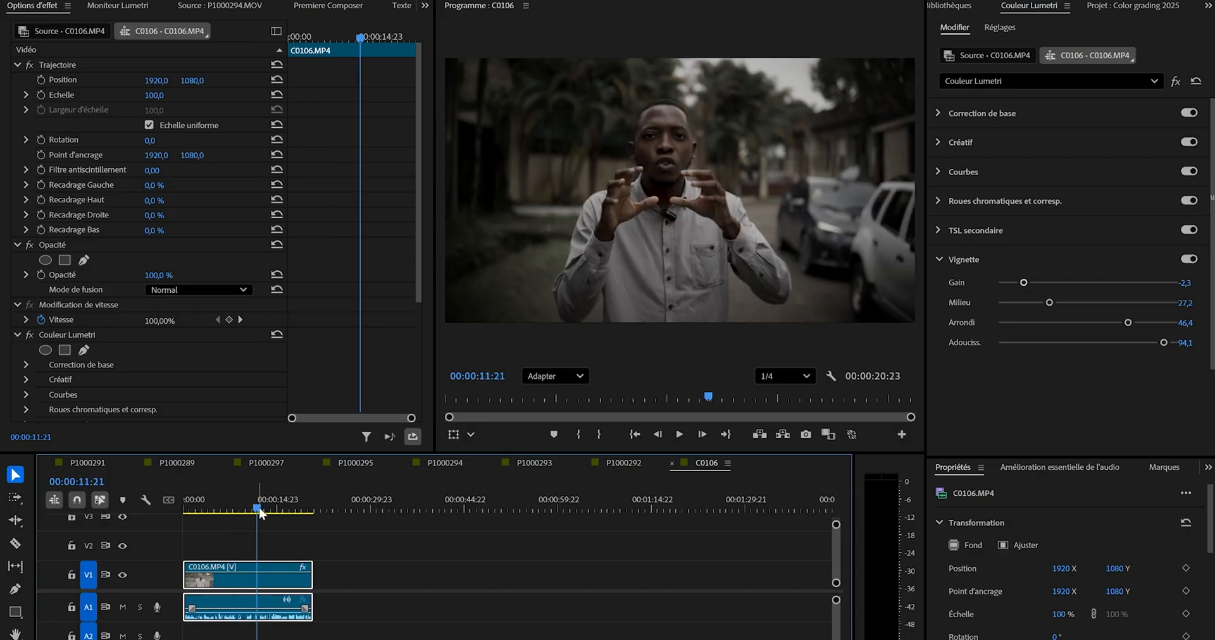